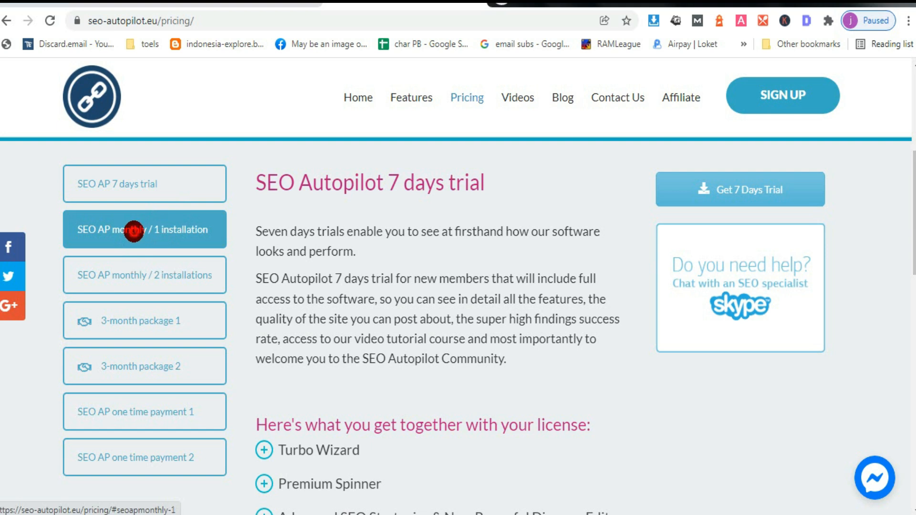
Step: Examine the SEO AP monthly / 1 installation plan on the SEO Autopilot pricing page
left_click(155, 234)
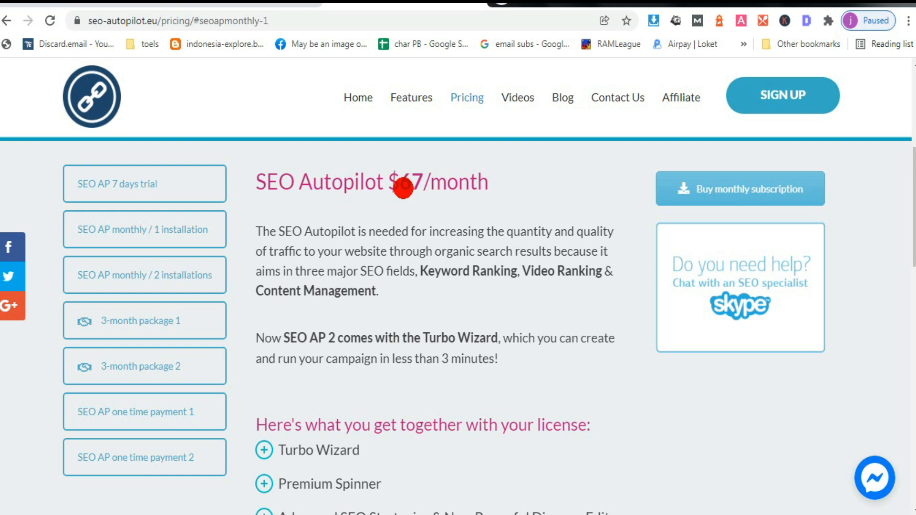
scroll(403, 188, "up", 6)
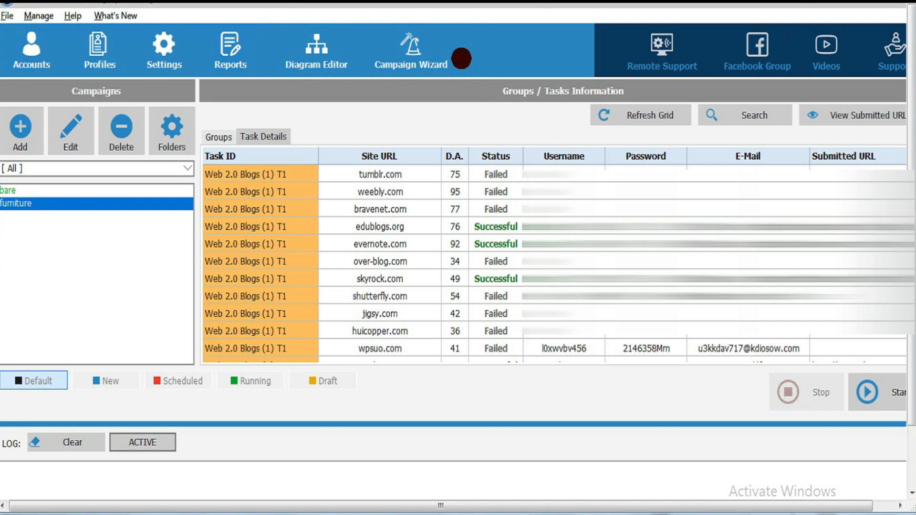
Step: Switch to SEO Autopilot and examine the account management and profile preset windows
left_click(31, 45)
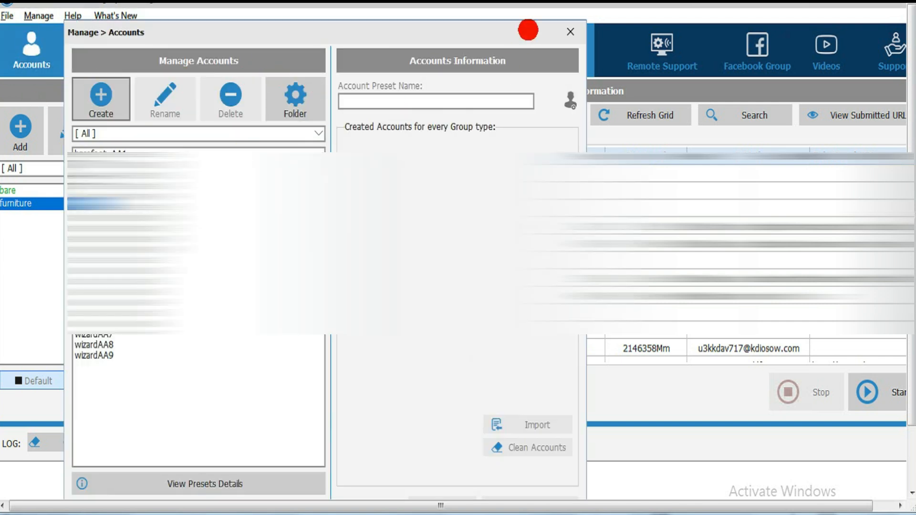
left_click(569, 31)
left_click(90, 45)
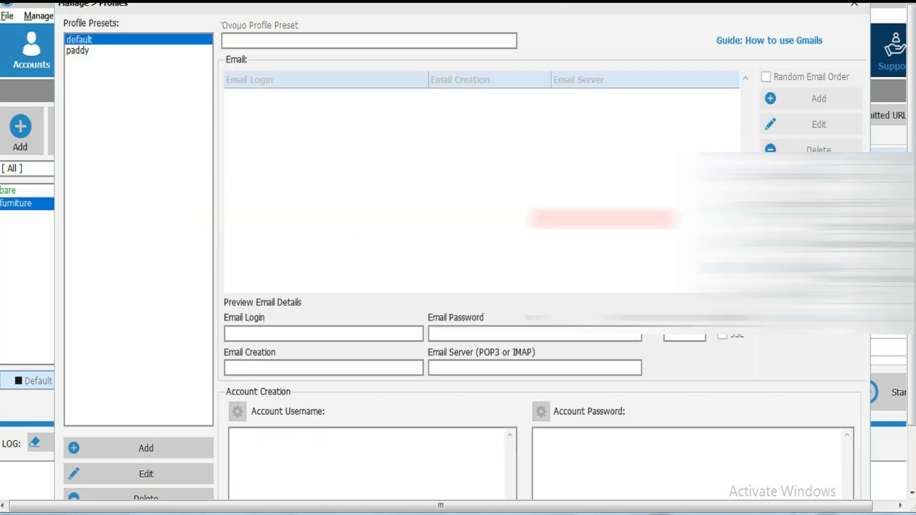
left_click(852, 6)
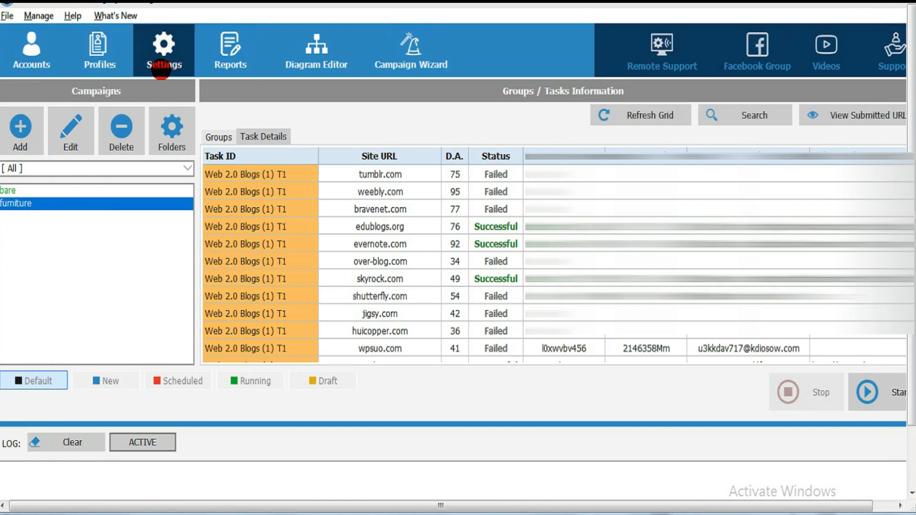
Step: Review the proxy, submission and general settings, and check the Campaign Wizard's initial naming dialog
left_click(162, 57)
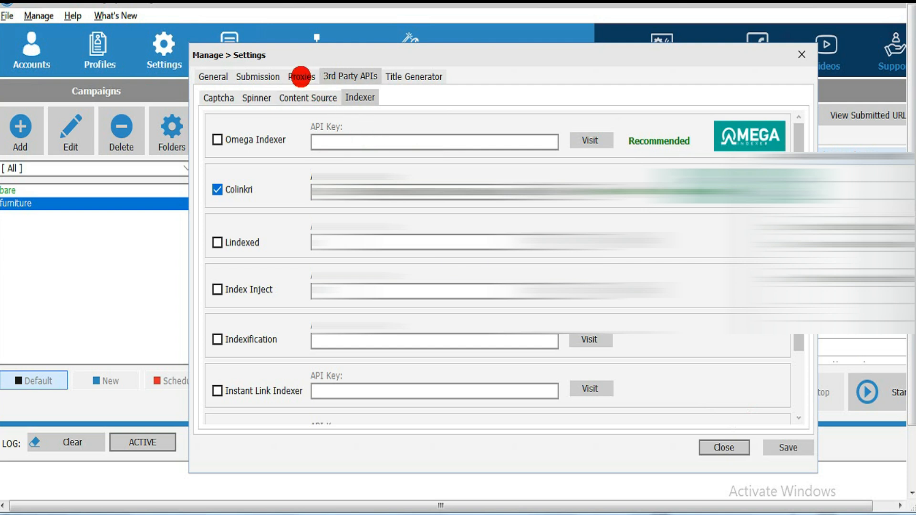
left_click(300, 77)
left_click(239, 77)
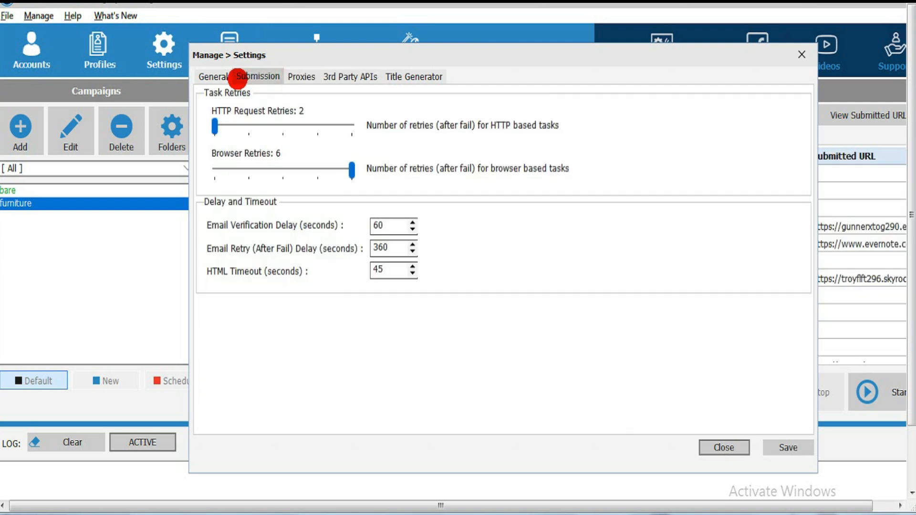
left_click(212, 77)
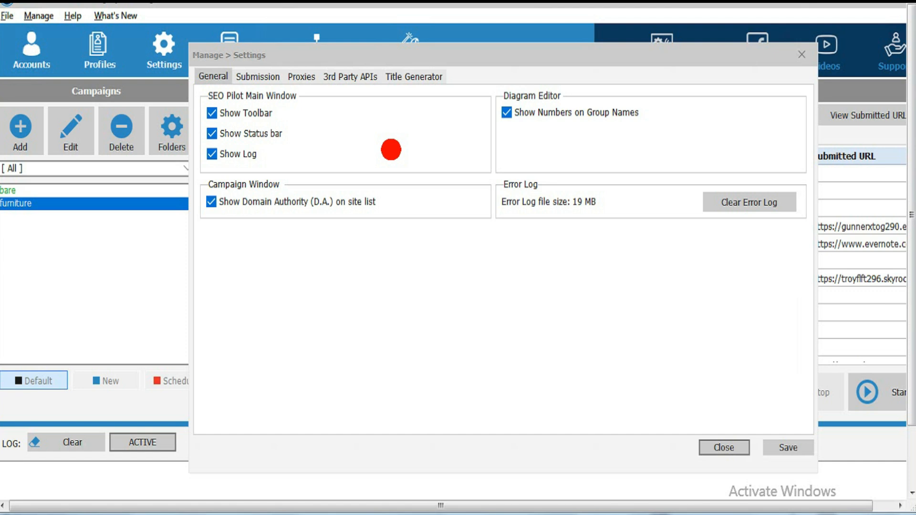
left_click(726, 449)
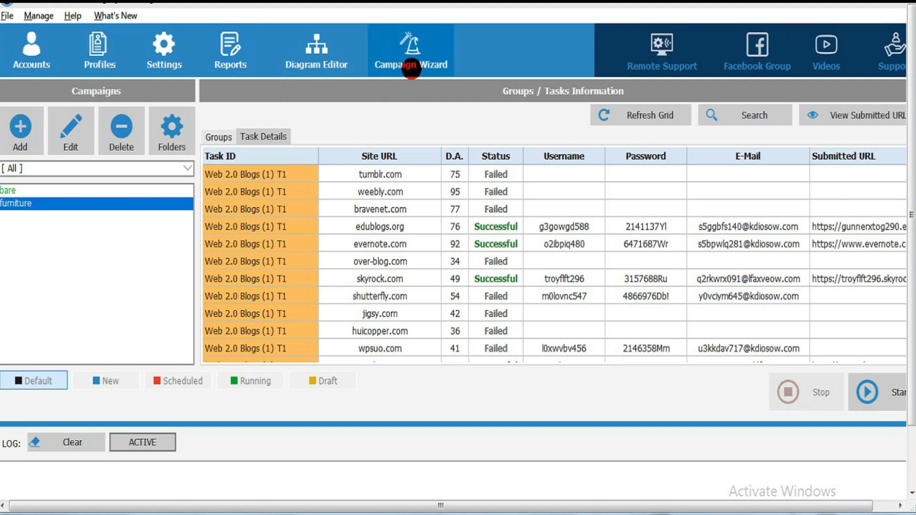
left_click(411, 67)
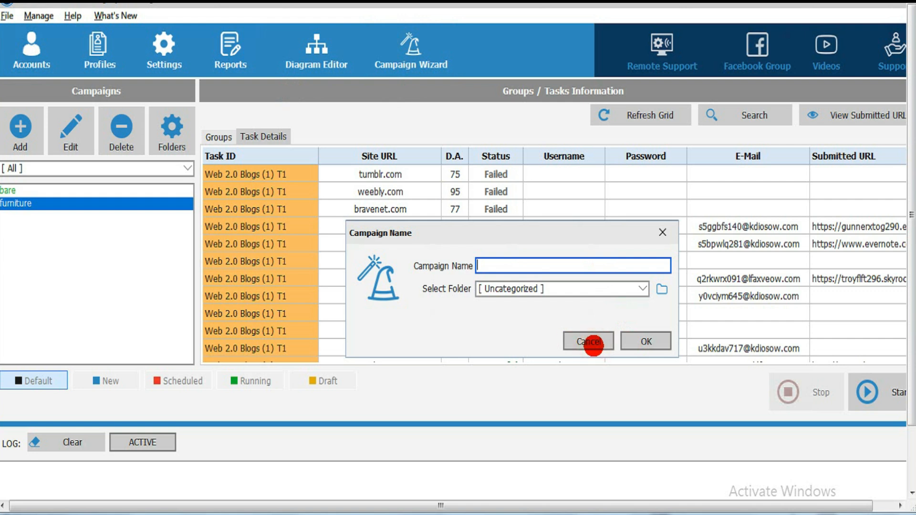
left_click(593, 343)
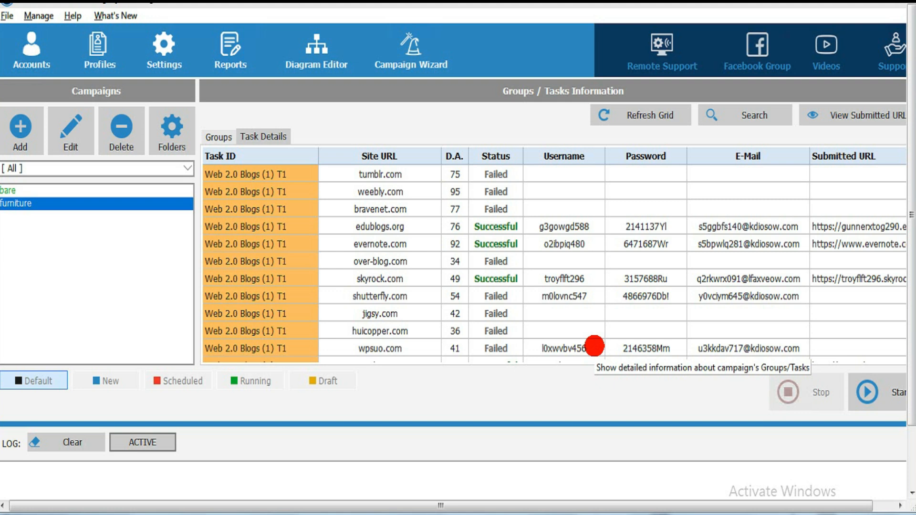
Step: Open the Diagram Editor and look through the available link group types
left_click(312, 51)
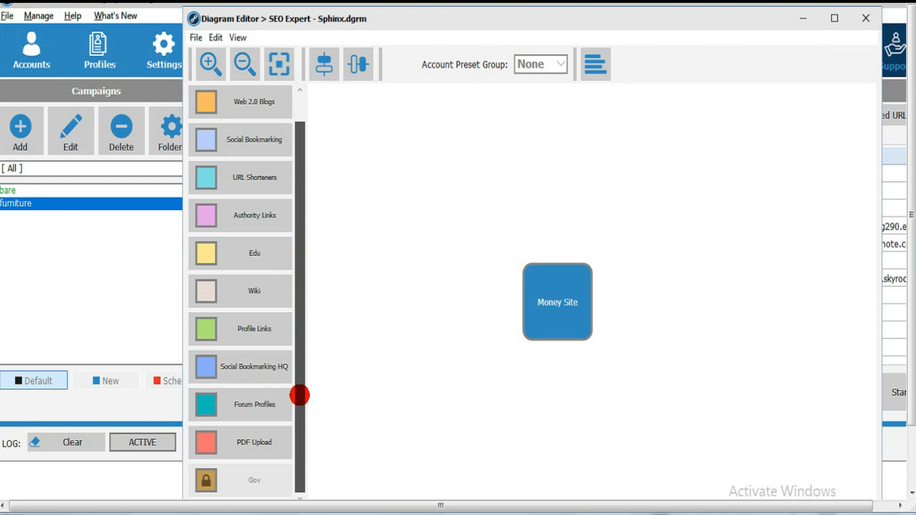
scroll(237, 477, "down", 1)
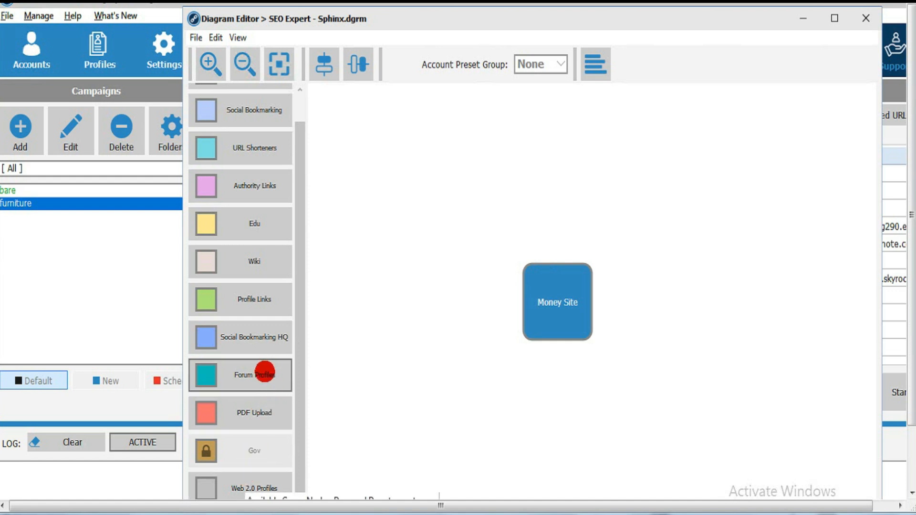
left_click_drag(272, 382, 325, 319)
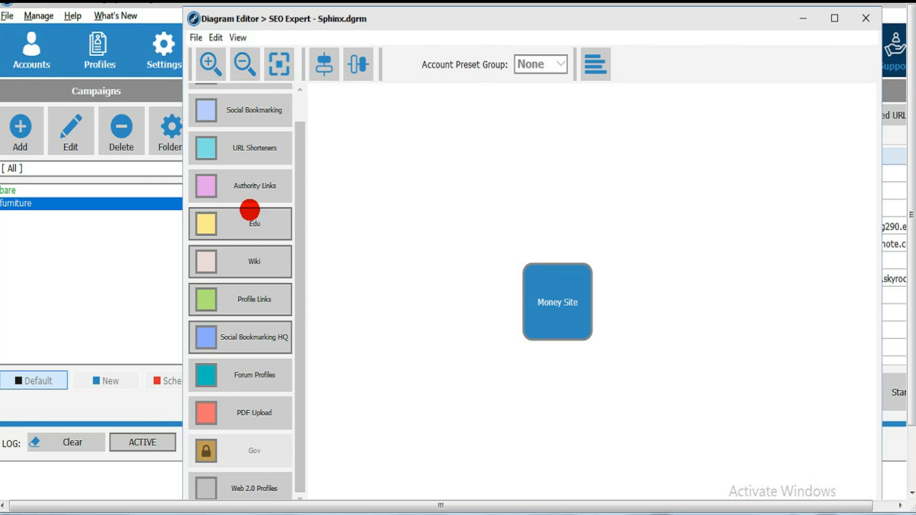
left_click_drag(300, 271, 311, 170)
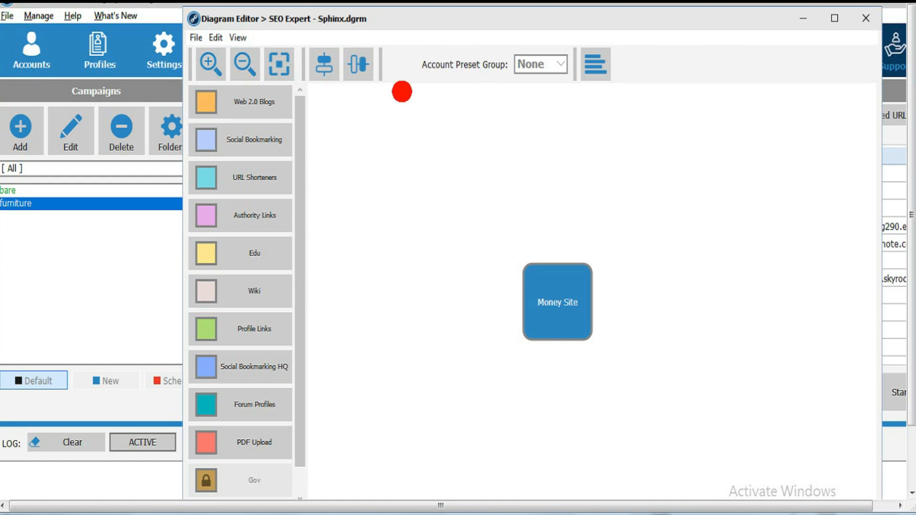
Step: Move the Money Site node up in the diagram and place an Edu group below it
left_click_drag(565, 278, 554, 146)
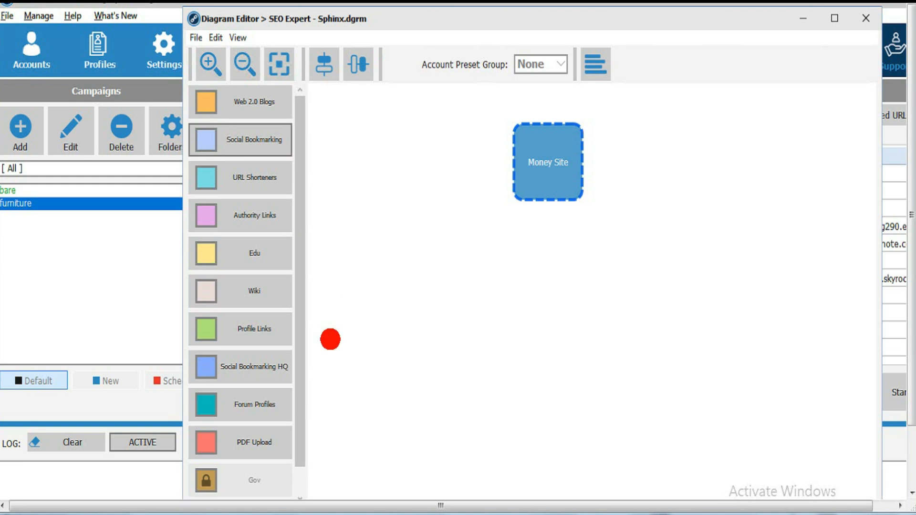
left_click_drag(219, 252, 551, 409)
left_click_drag(571, 335, 530, 267)
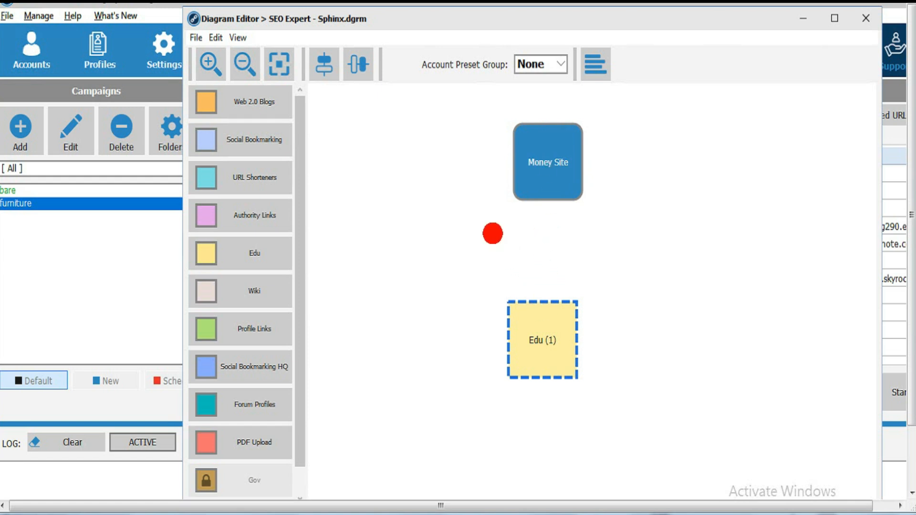
Step: Connect the Edu group to the Money Site node with an arrow pointing to the Money Site
left_click_drag(541, 285, 546, 193)
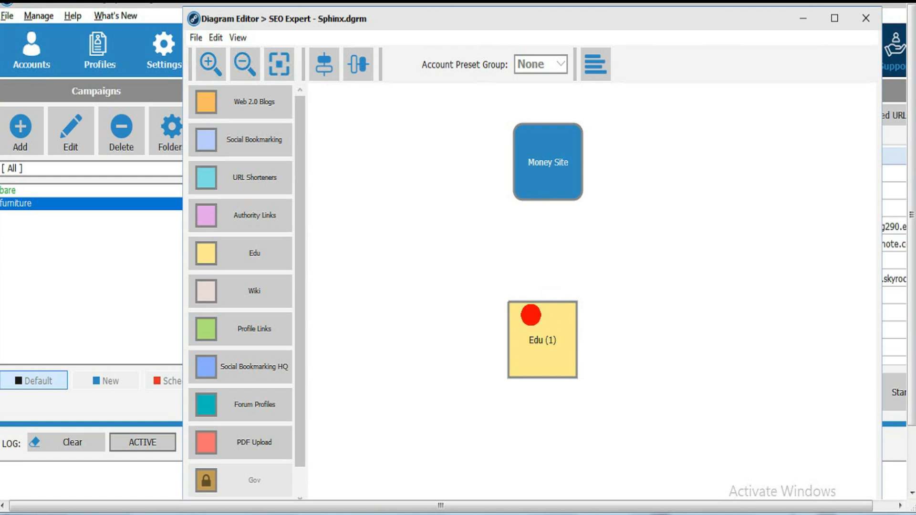
left_click(538, 313)
left_click_drag(537, 312, 539, 199)
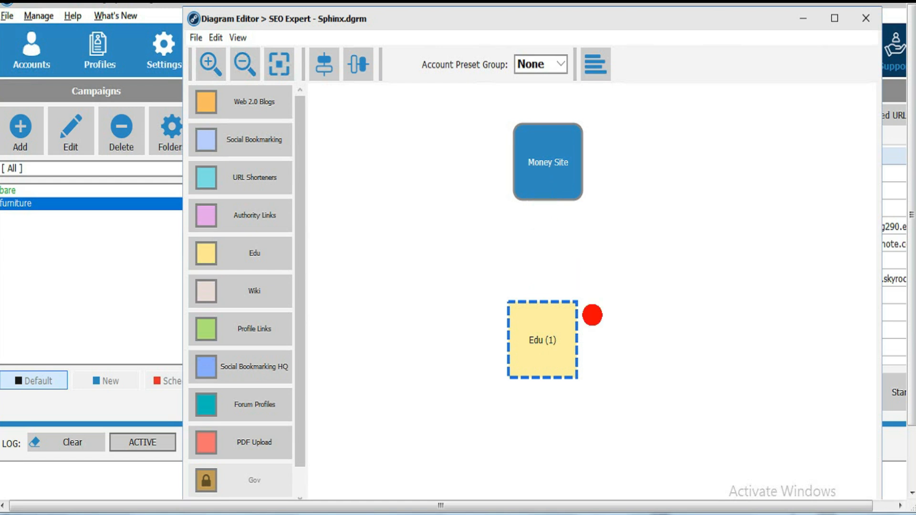
left_click_drag(546, 321, 548, 184)
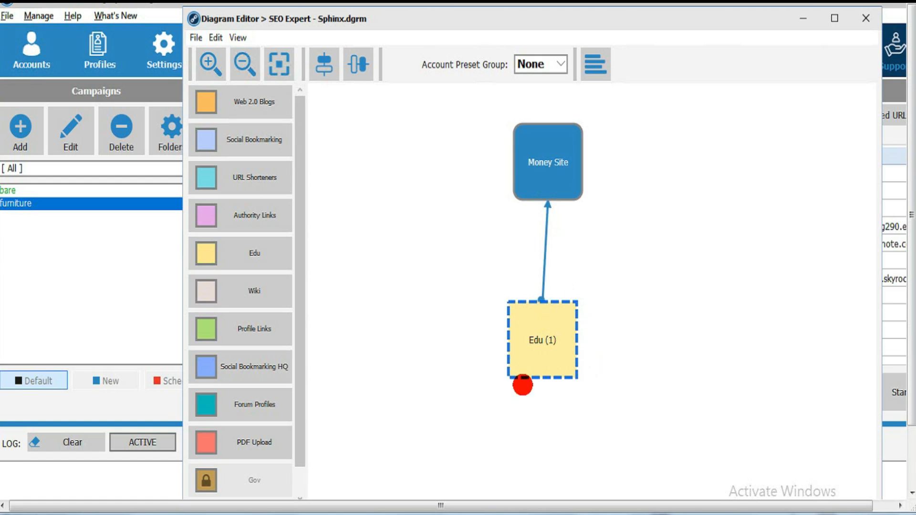
left_click(374, 223)
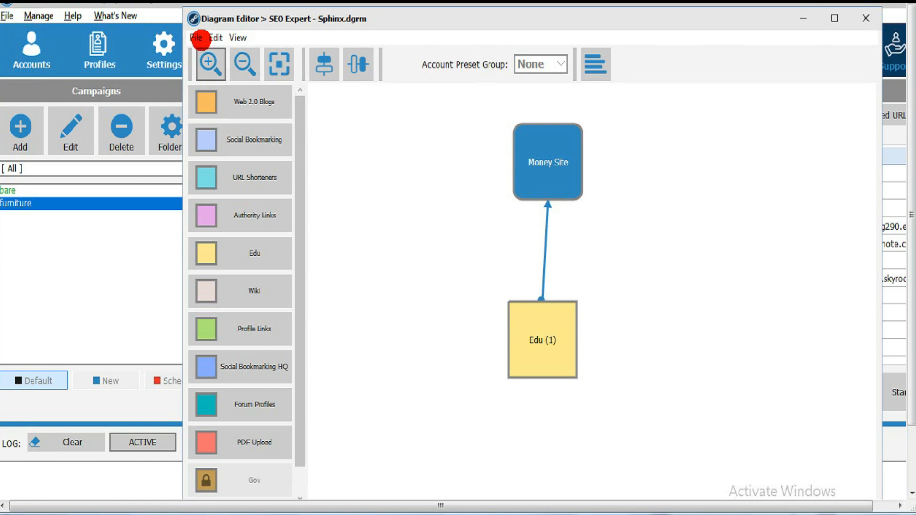
Step: Save the diagram as edu in the diagrams folder and close the Diagram Editor
left_click(196, 37)
left_click(225, 107)
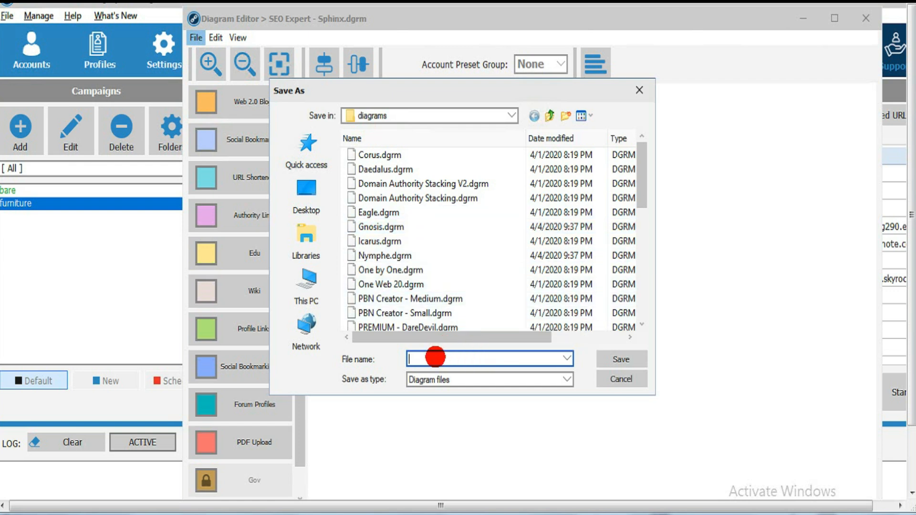
type("edu")
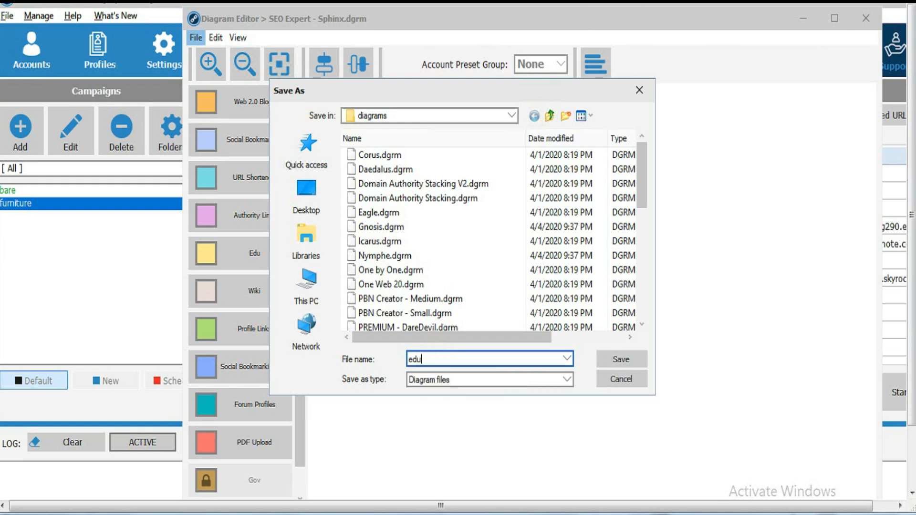
left_click(622, 359)
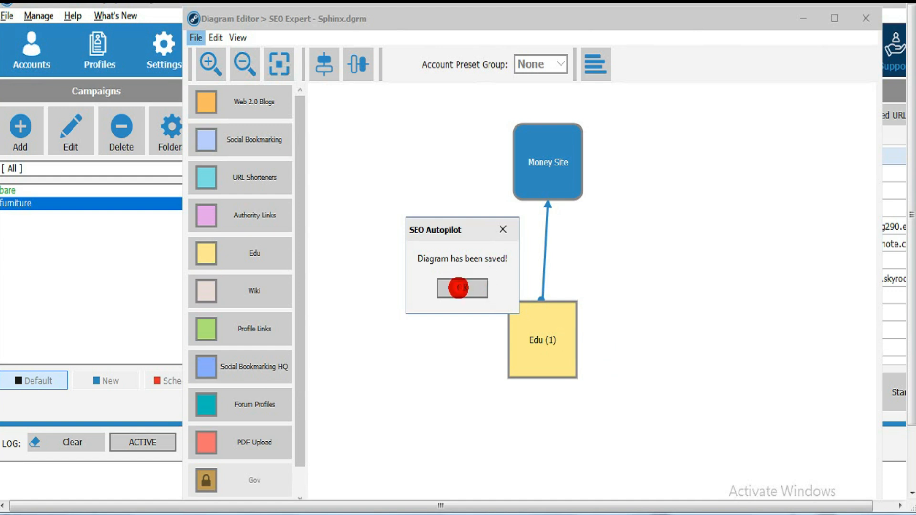
left_click(458, 288)
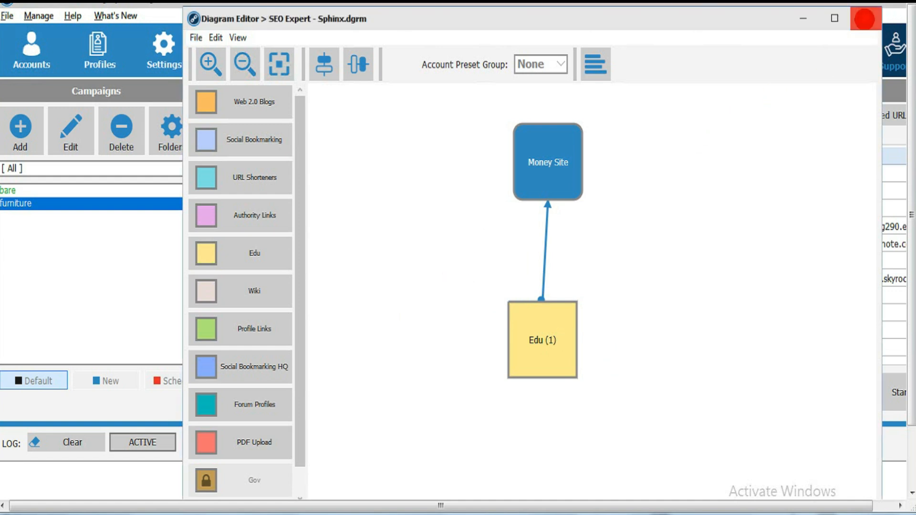
left_click(864, 19)
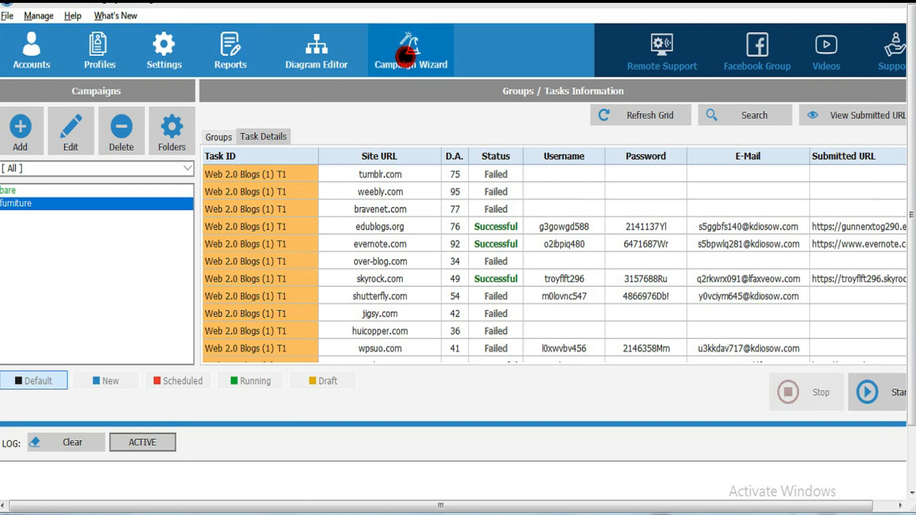
Step: Start a new Campaign Wizard campaign named ekpedisi in the Uncategorized folder
left_click(401, 62)
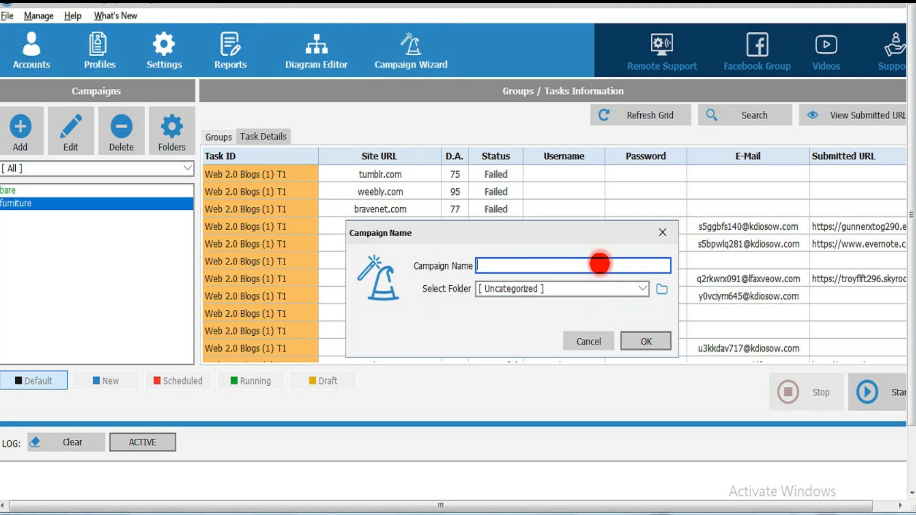
type("ekpedisi")
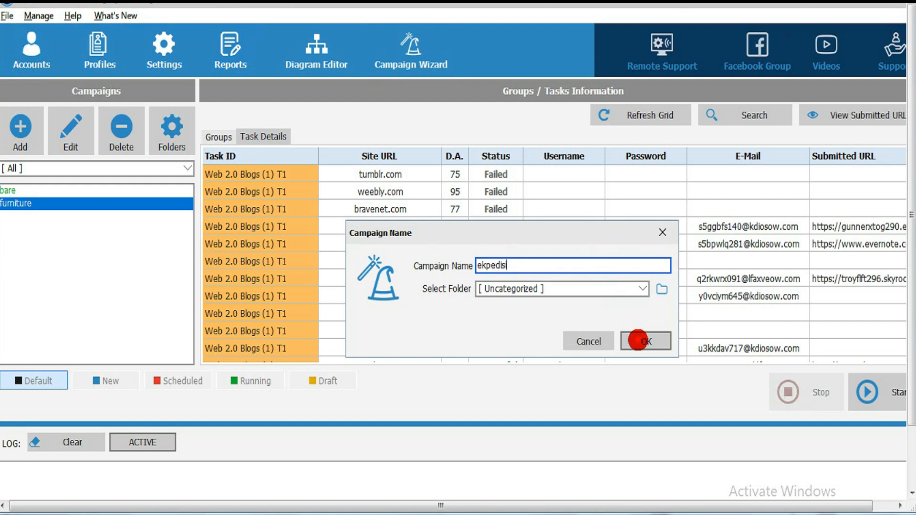
left_click(638, 341)
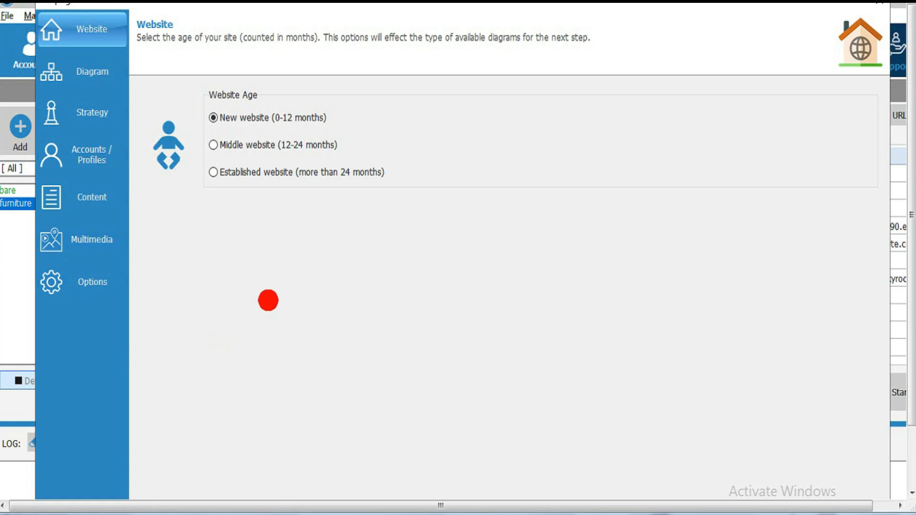
Step: Set the website age to Middle website (12-24 months) and continue to the diagram selection
left_click(213, 145)
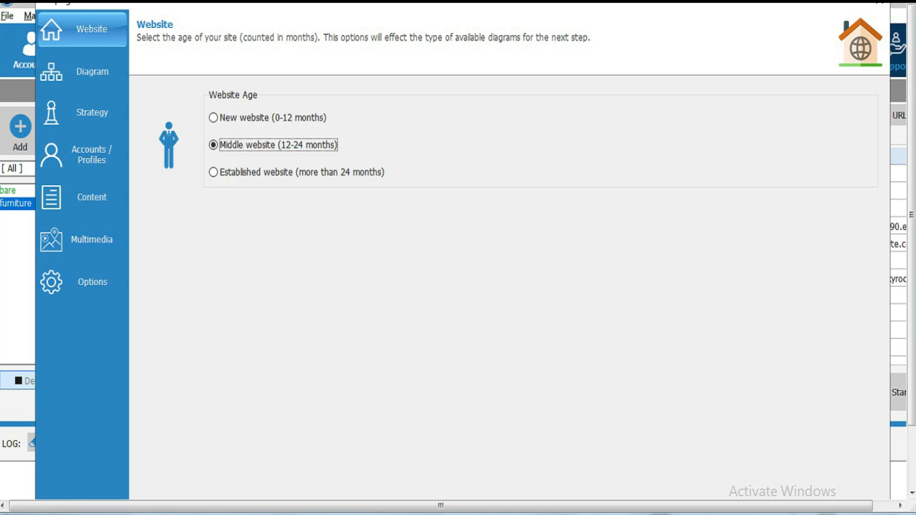
left_click_drag(909, 380, 908, 433)
left_click(791, 462)
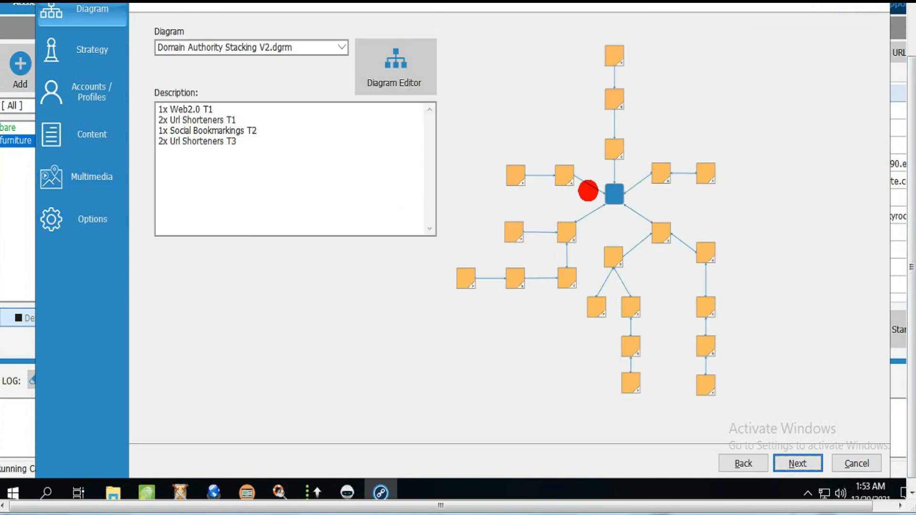
Step: Choose edu.dgrm as the campaign's strategy diagram
left_click_drag(912, 262, 909, 222)
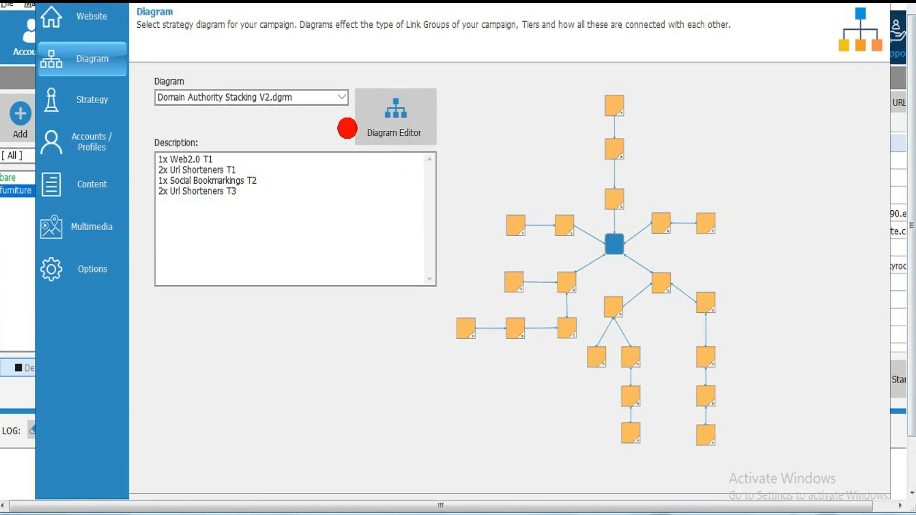
left_click(338, 98)
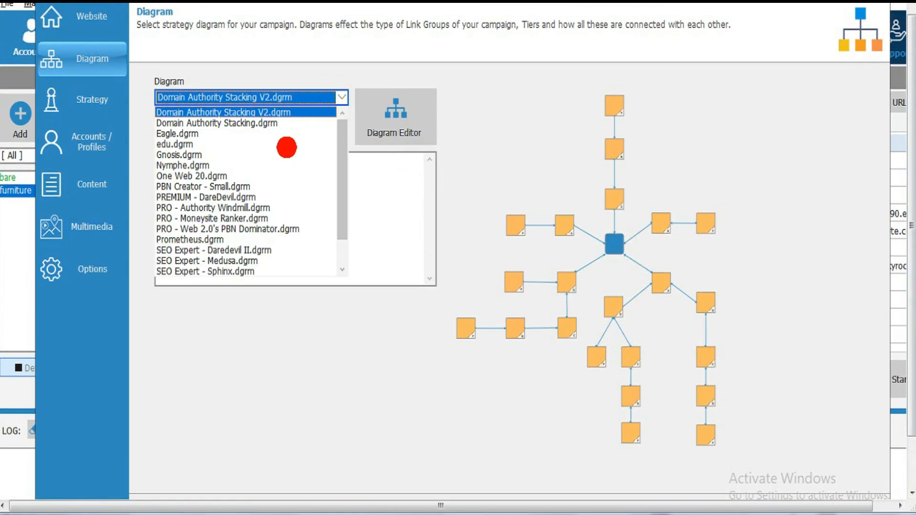
left_click(192, 143)
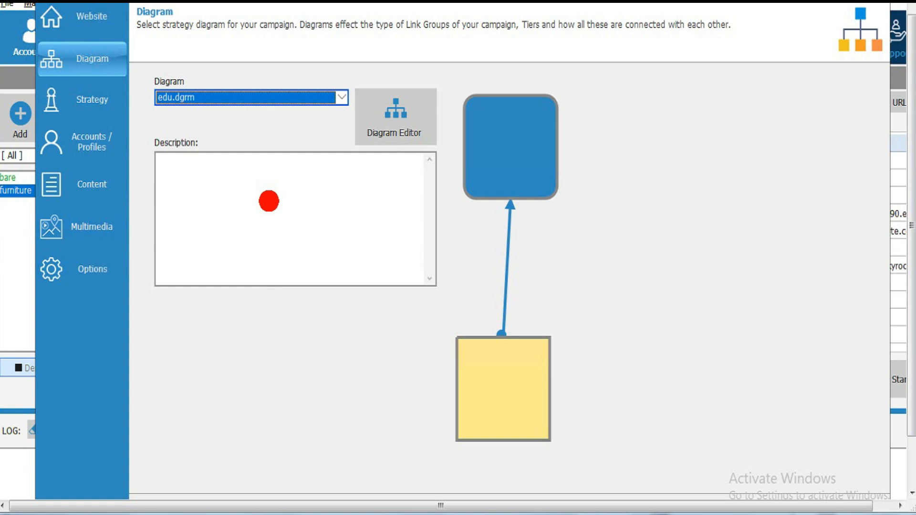
Step: Change the campaign's strategy diagram to edu2.0.dgrm and continue to the Strategy page
left_click(341, 97)
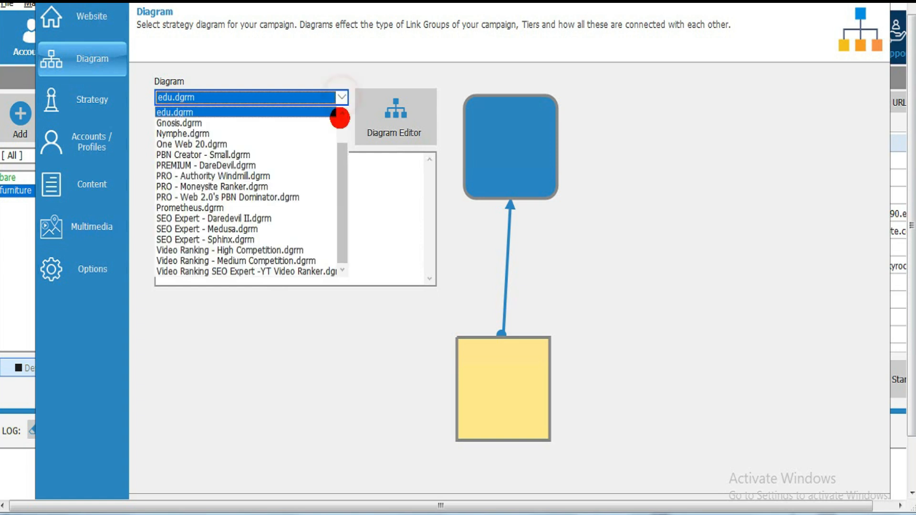
left_click(339, 123)
left_click(340, 111)
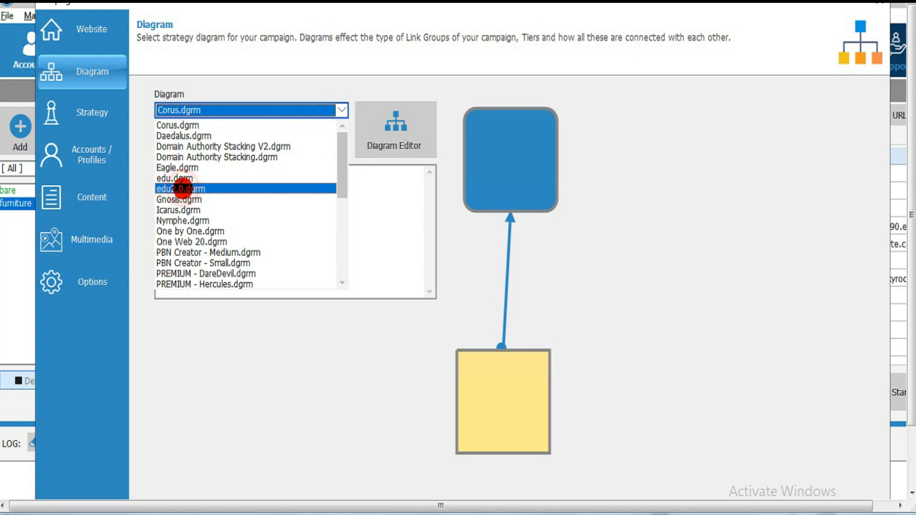
left_click(182, 189)
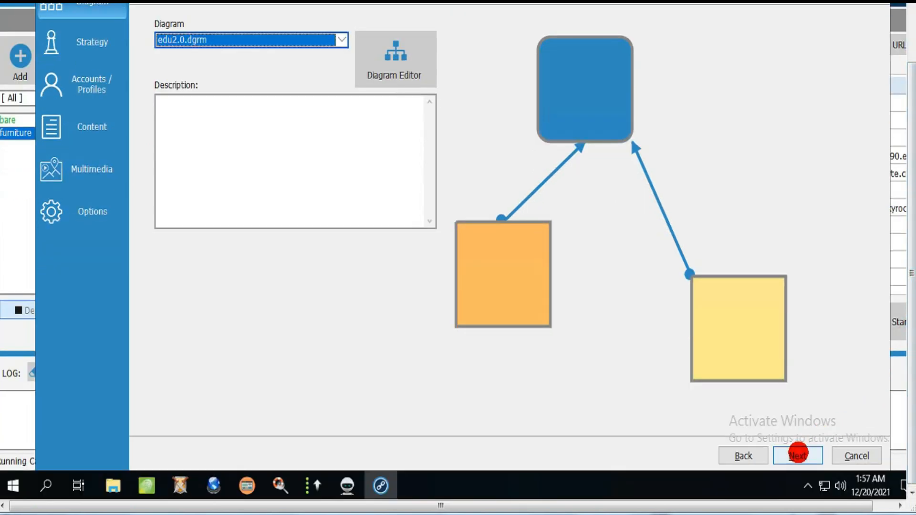
left_click(797, 454)
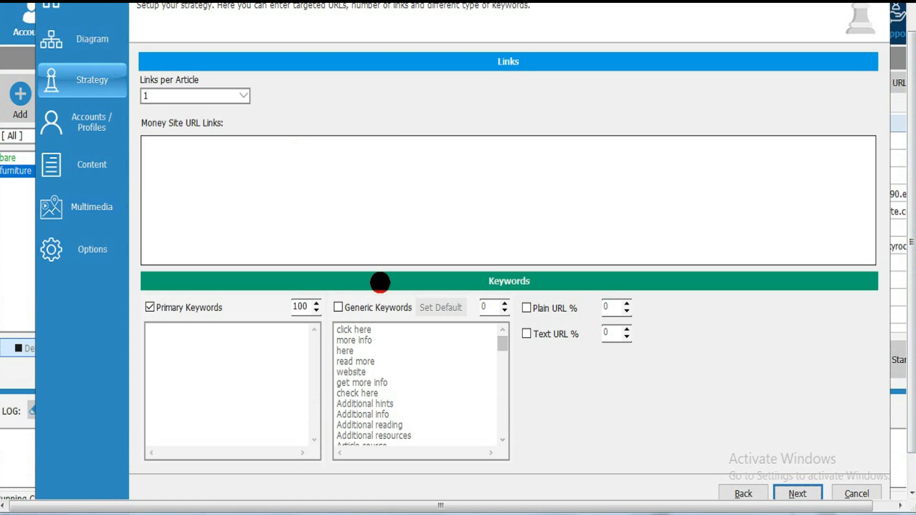
Step: Switch to the browser and copy the web address of the Elang Logistics blog page
left_click(404, 507)
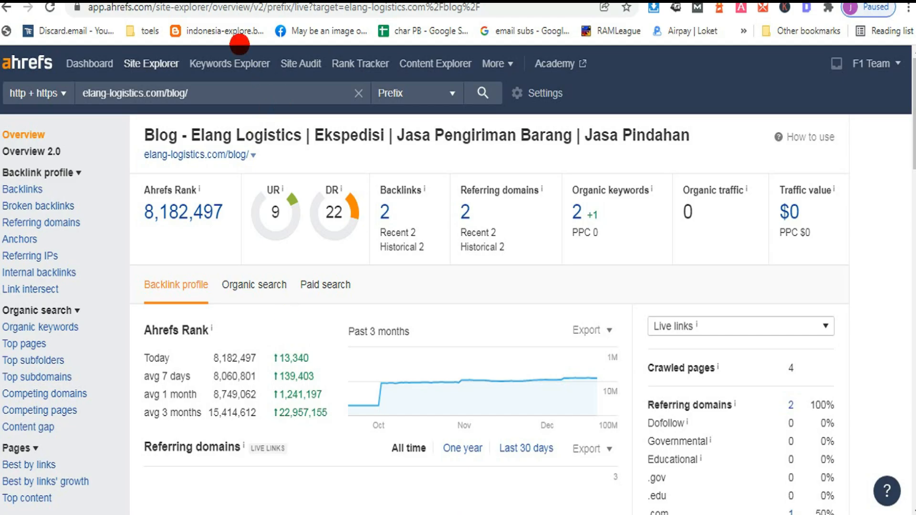
left_click(215, 2)
right_click(169, 9)
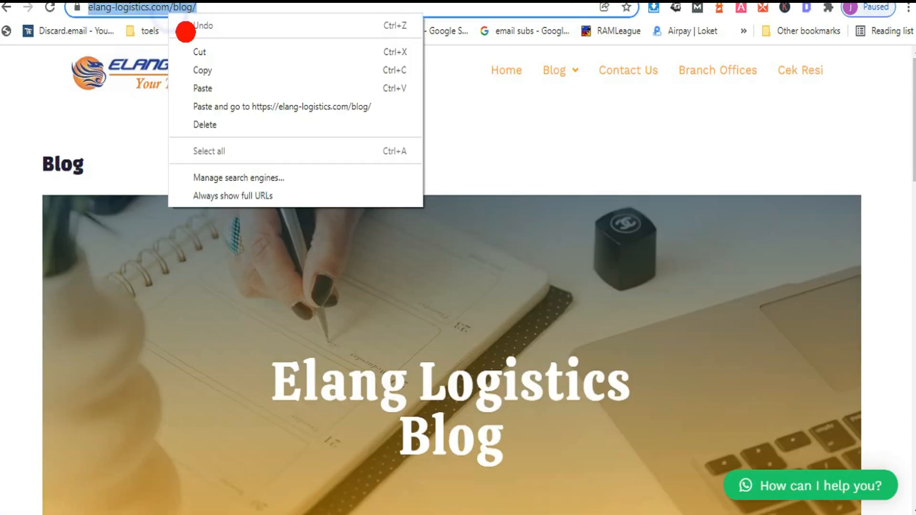
left_click(201, 70)
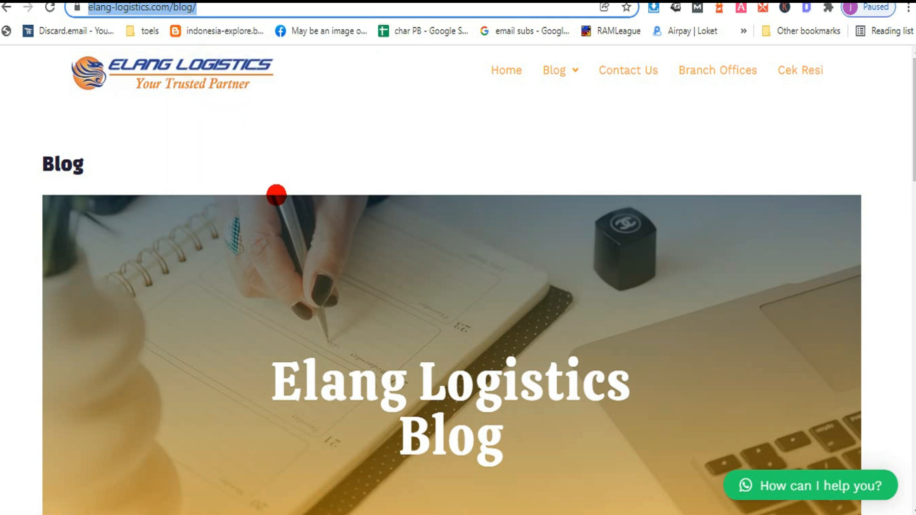
mouse_move(348, 513)
left_click(341, 458)
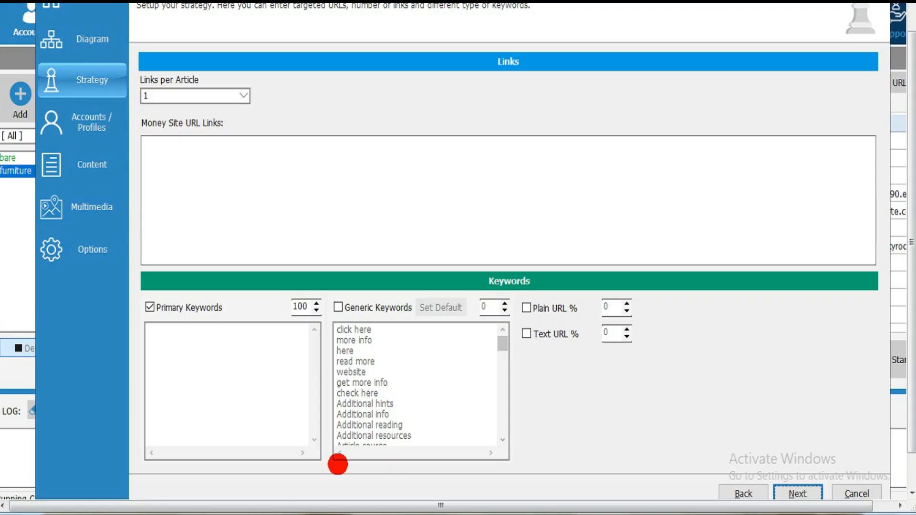
left_click(171, 141)
right_click(172, 141)
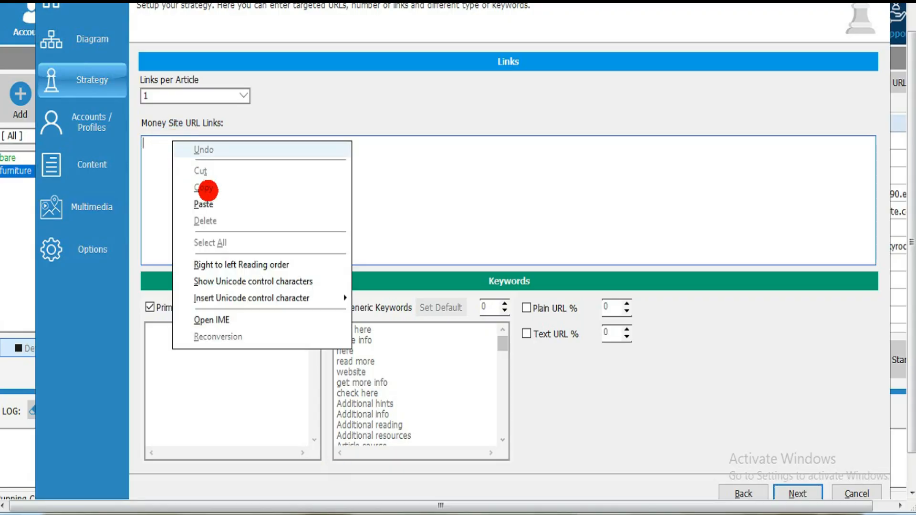
left_click(198, 206)
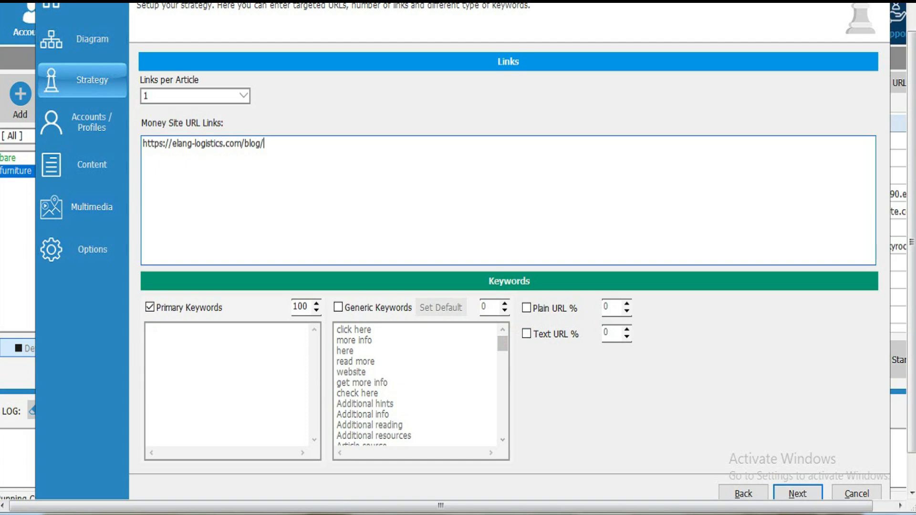
Step: Switch to Ahrefs in the browser, look up "jasa pengiriman" in Keywords Explorer and open its full list of matching terms
left_click(305, 458)
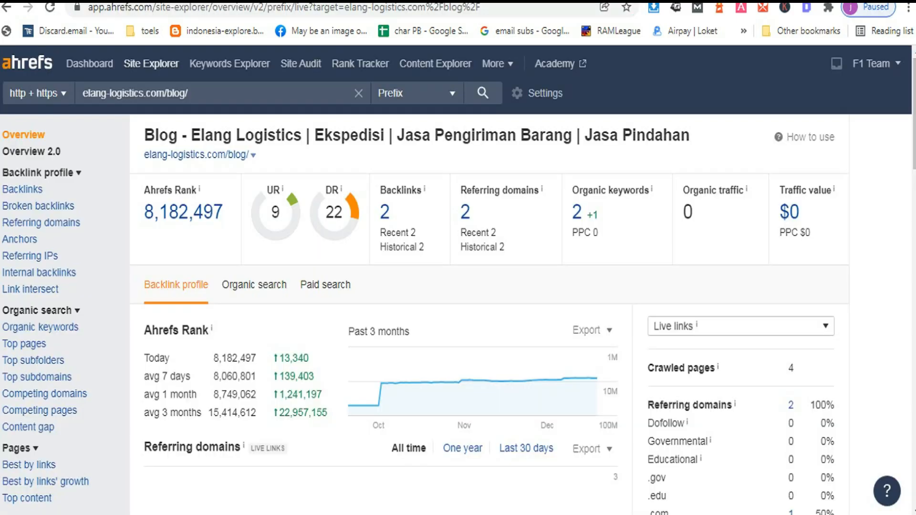
left_click(222, 68)
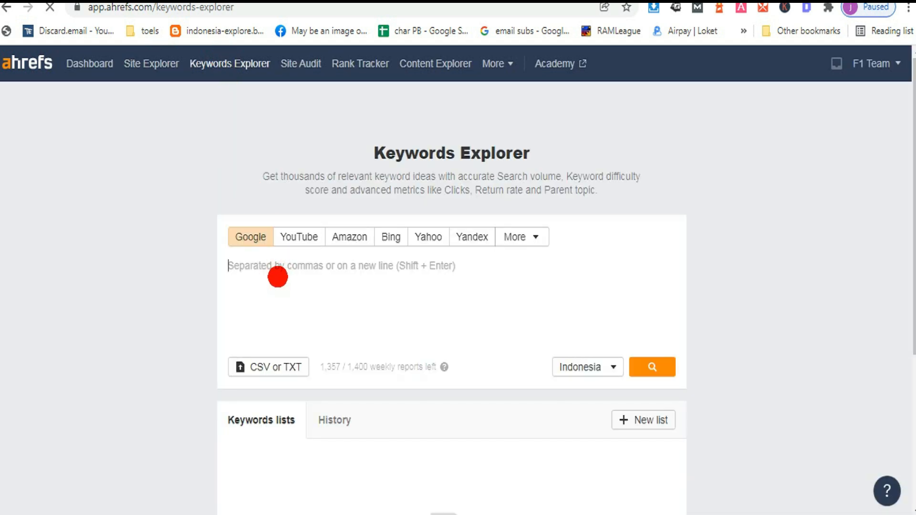
type("jasa pengiriman")
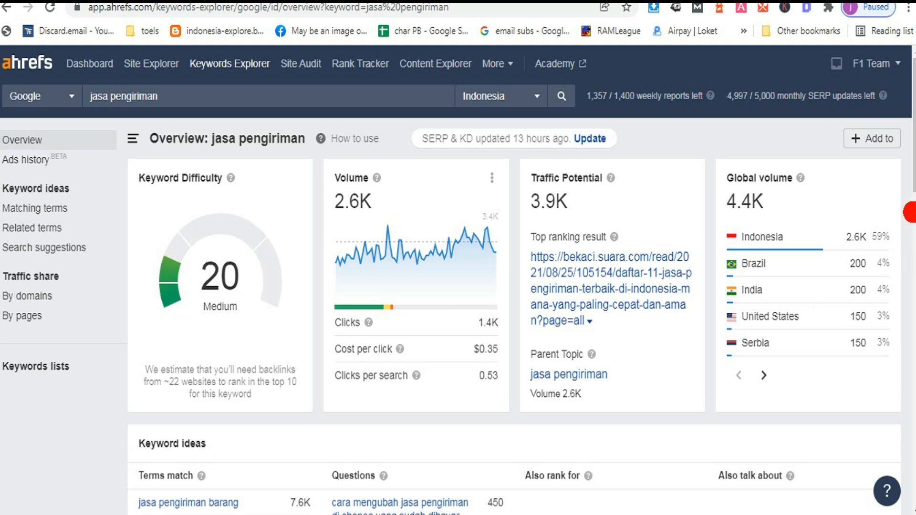
left_click_drag(914, 191, 913, 271)
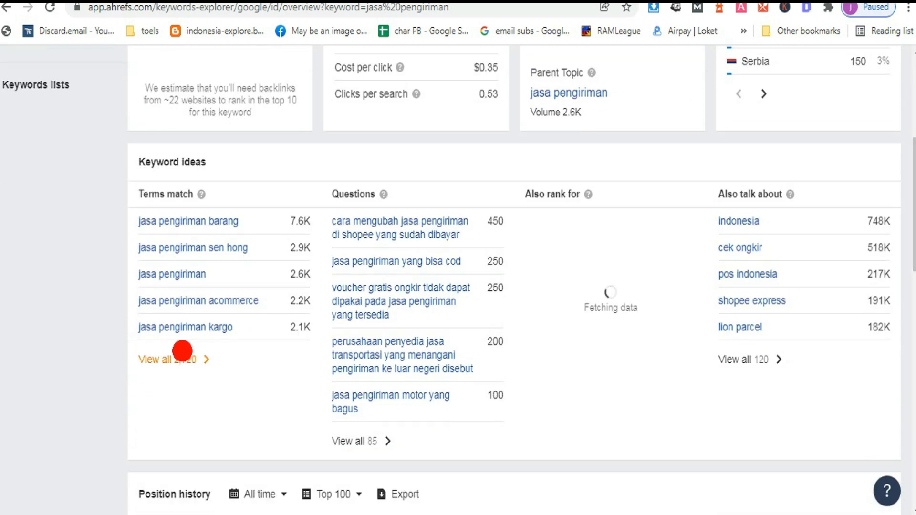
left_click(166, 359)
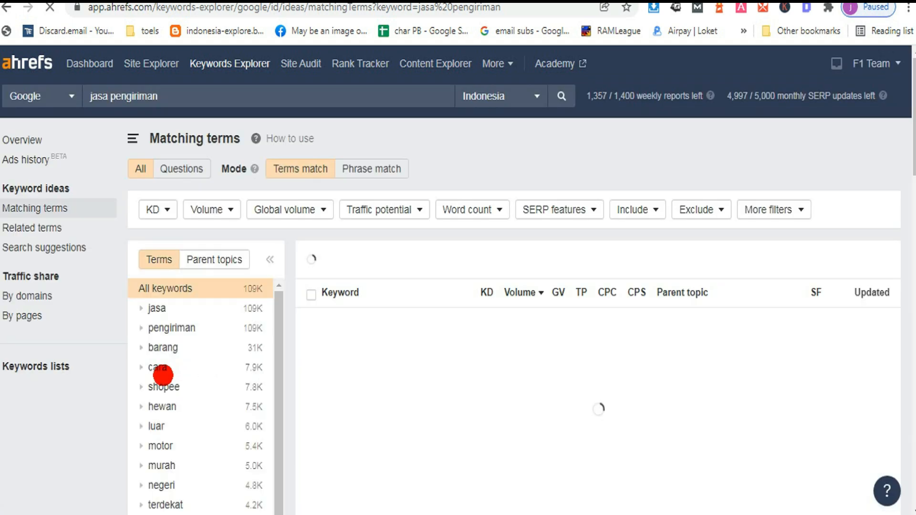
Step: Group the matching terms by parent topic and filter them to the topic jasa pengiriman barang
left_click(213, 256)
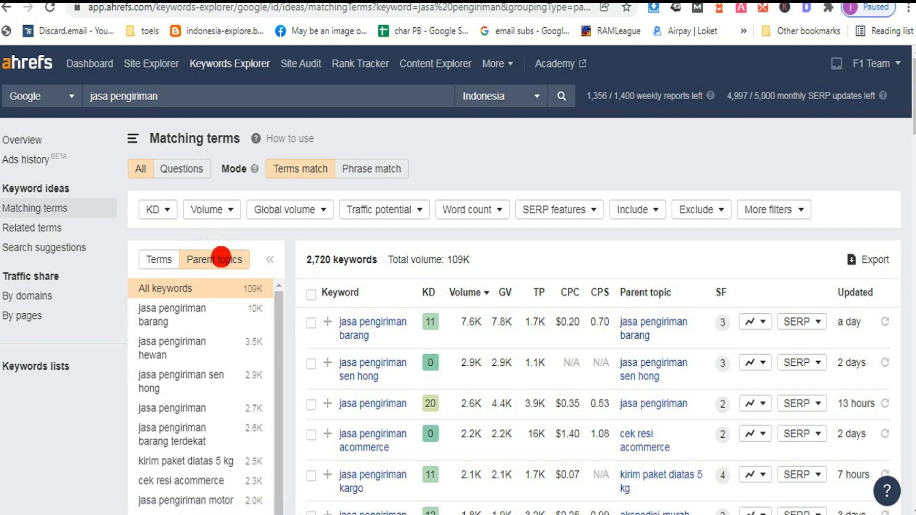
scroll(912, 127, "down", 1)
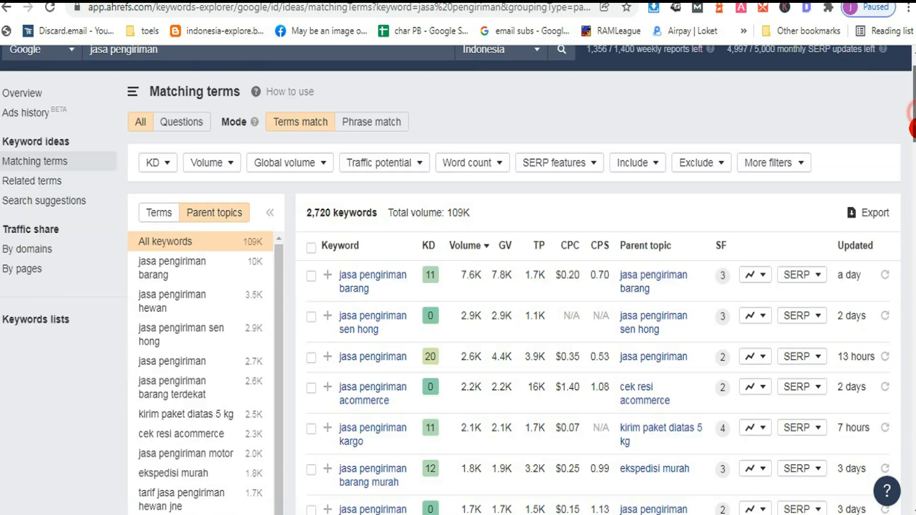
scroll(912, 128, "down", 1)
scroll(912, 127, "down", 1)
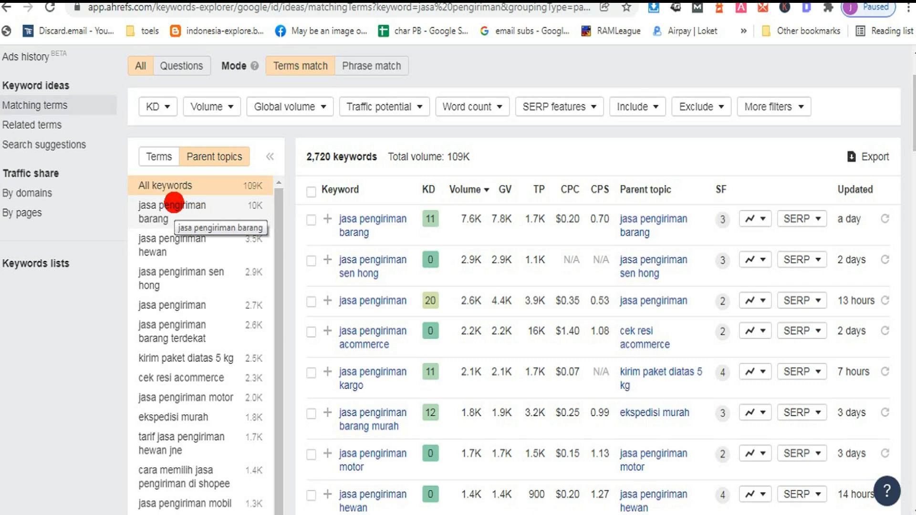
left_click(176, 205)
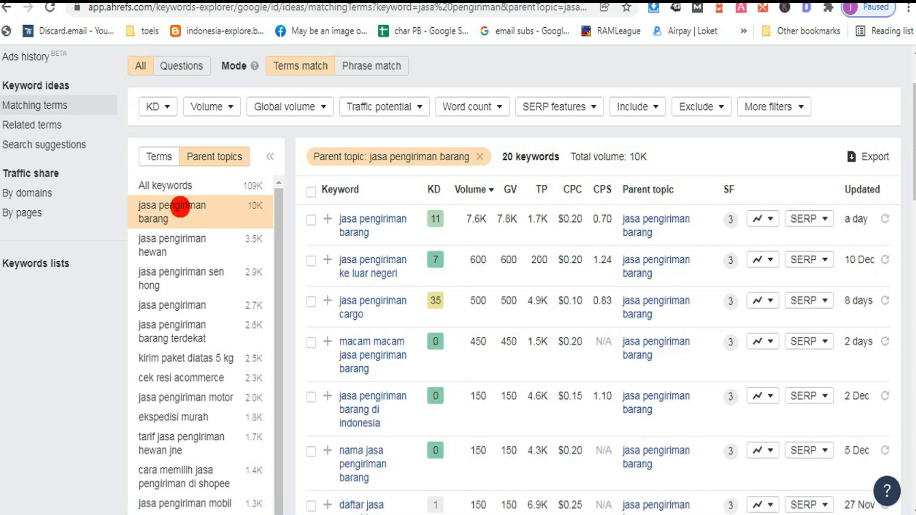
Step: Select the first eleven keywords, from jasa pengiriman barang through jasa pengiriman terbaik, and copy them
left_click(311, 219)
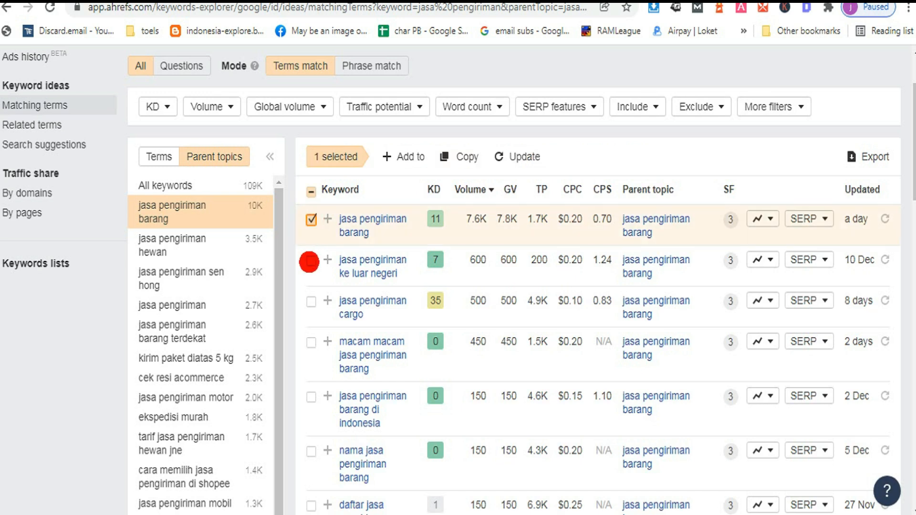
left_click(310, 261)
left_click(310, 301)
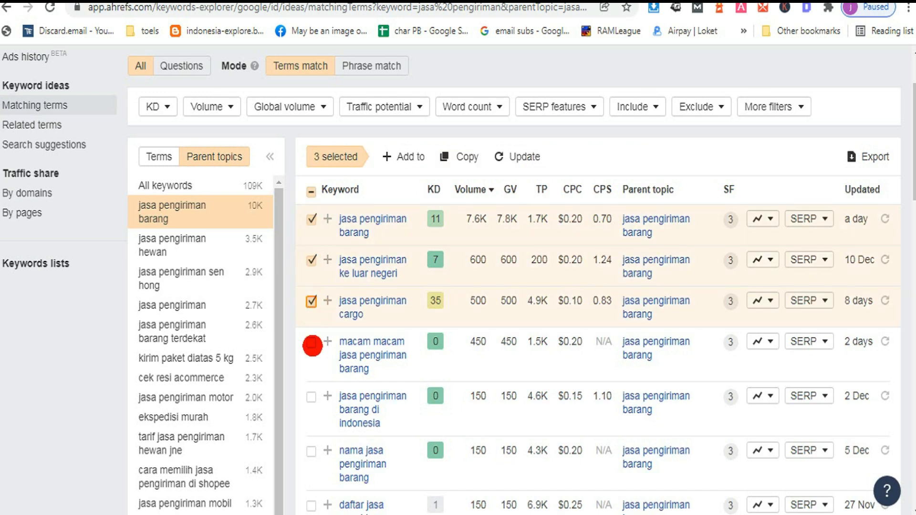
left_click(310, 341)
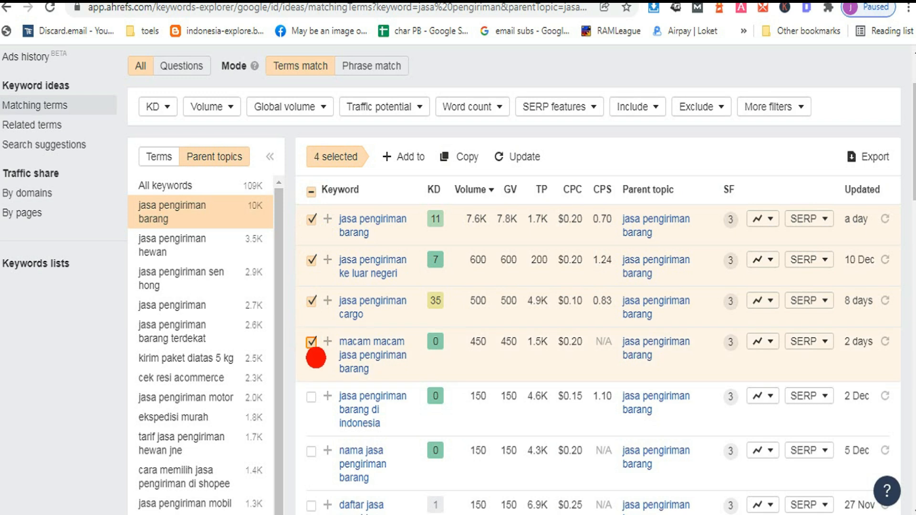
left_click(310, 401)
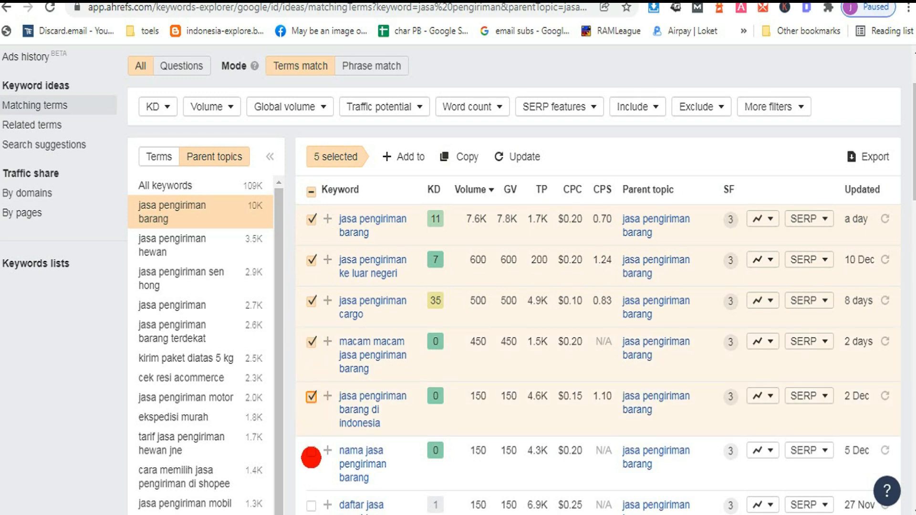
left_click(310, 452)
left_click_drag(908, 180, 911, 219)
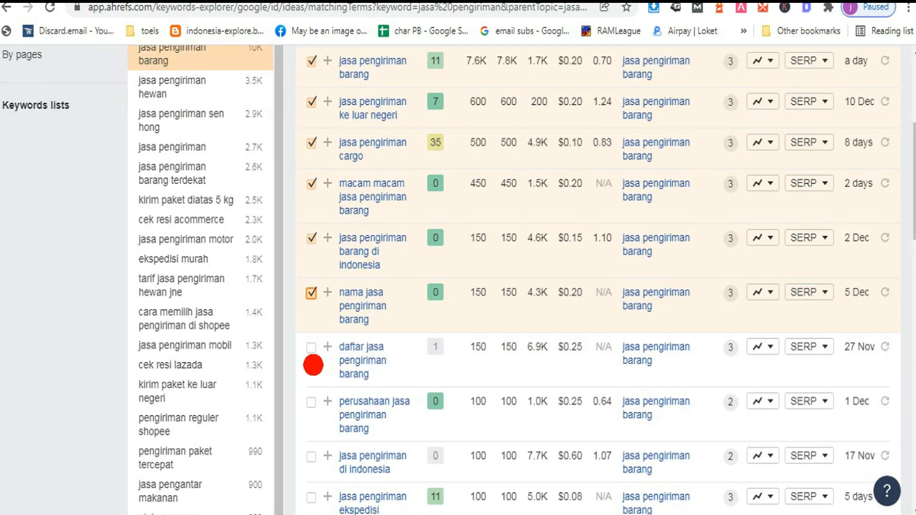
left_click(310, 346)
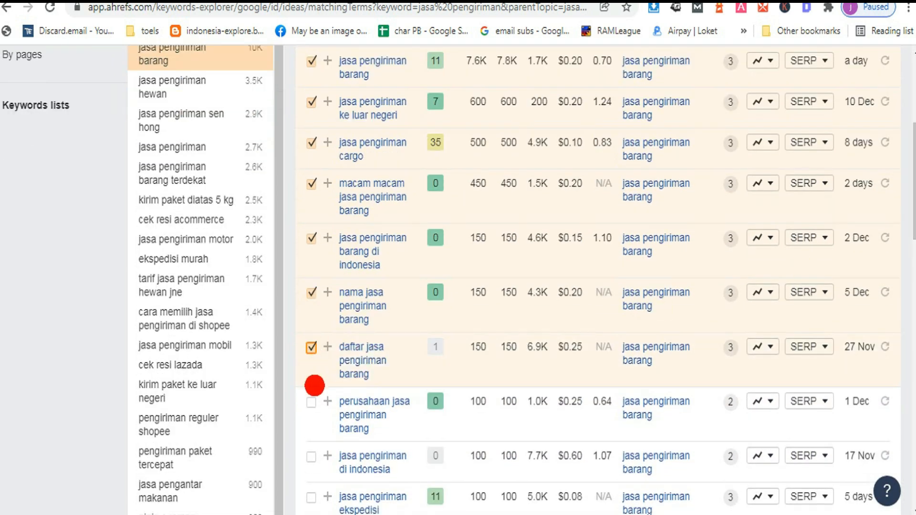
left_click(310, 403)
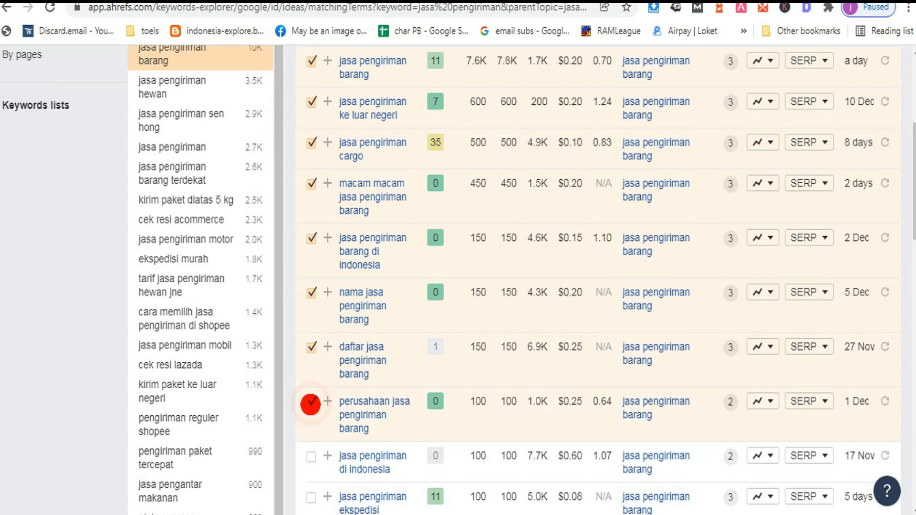
left_click(310, 456)
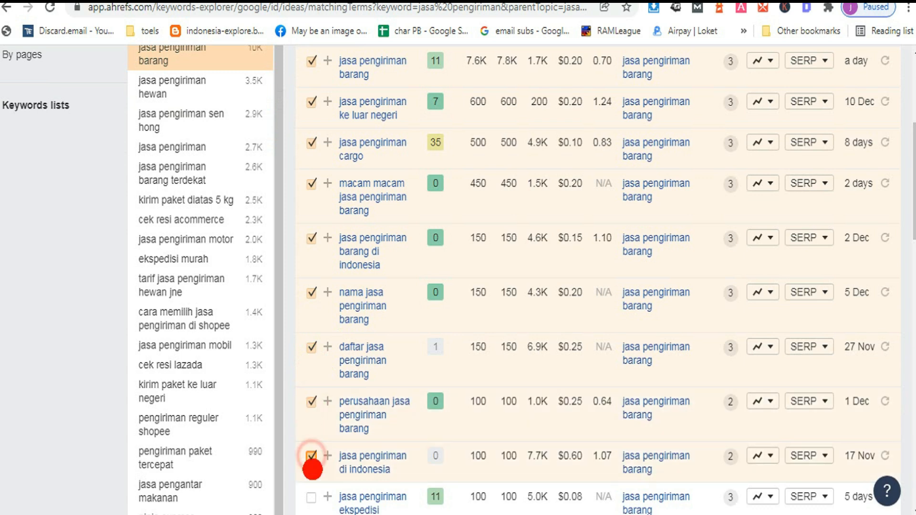
left_click(310, 497)
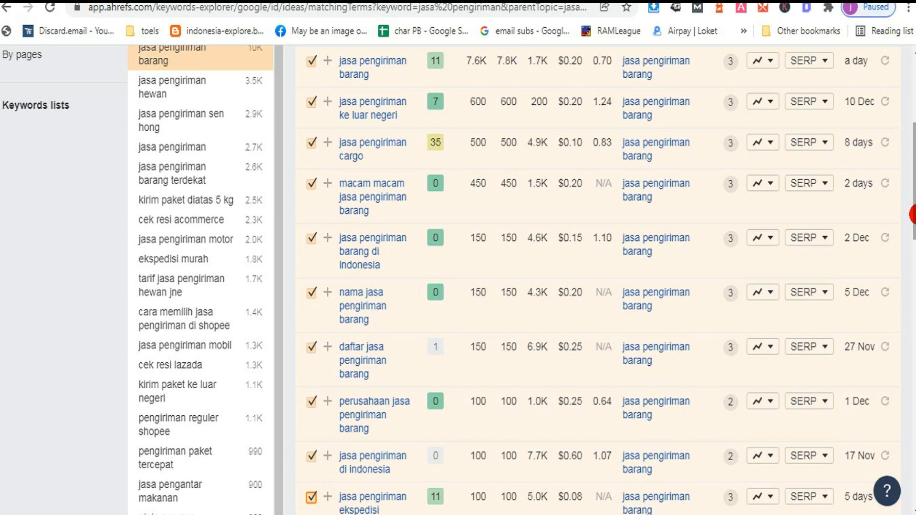
scroll(909, 261, "down", 4)
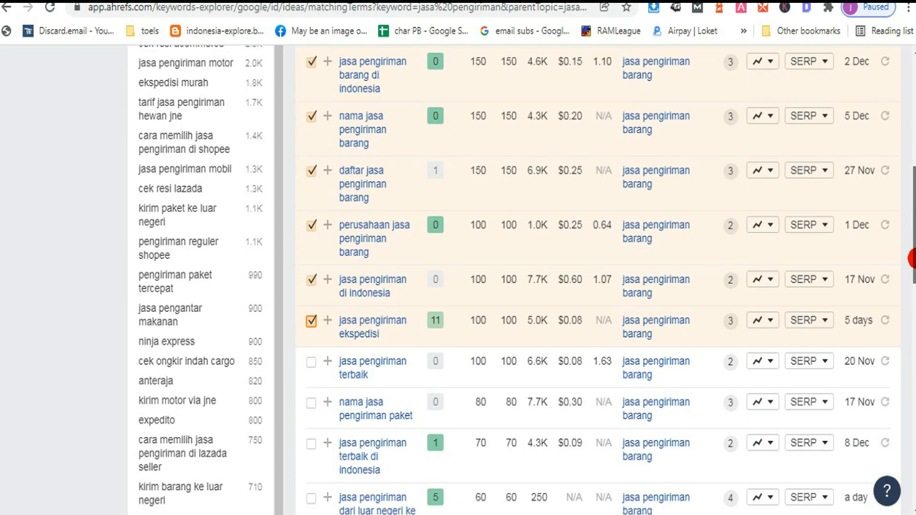
left_click(308, 364)
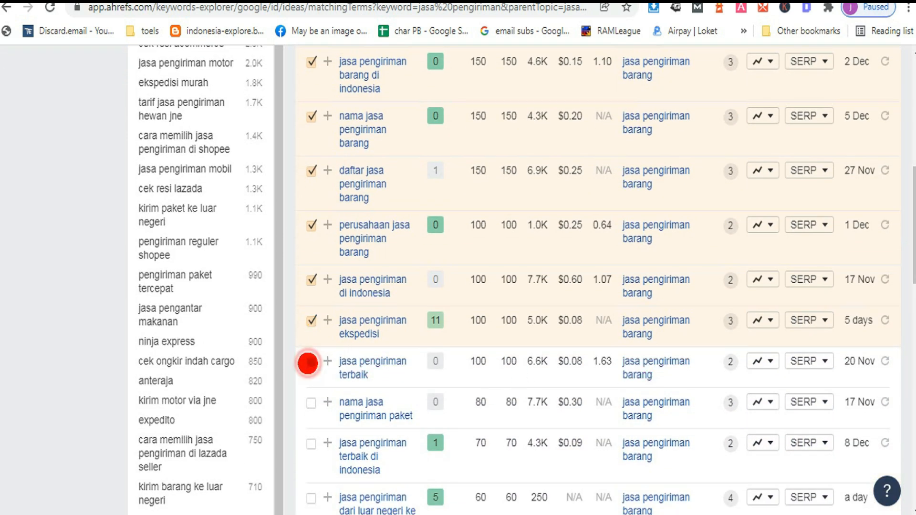
scroll(907, 286, "up", 9)
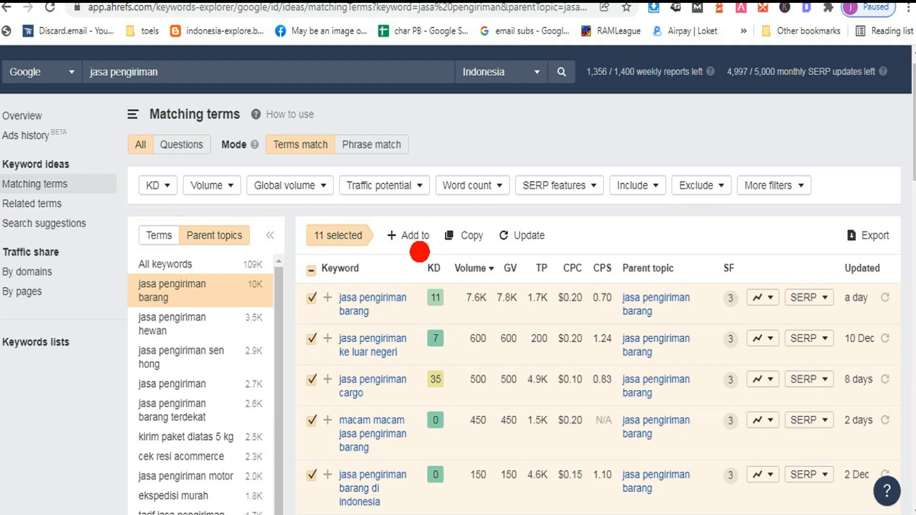
left_click(468, 237)
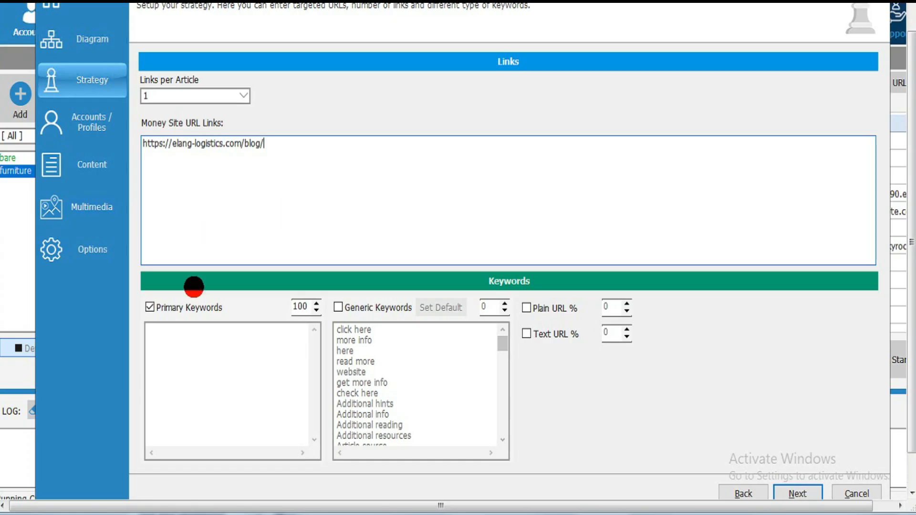
Step: Paste the copied keywords into Primary Keywords, enable Generic Keywords at 80%, and set the Primary Keywords share to 20%
right_click(168, 339)
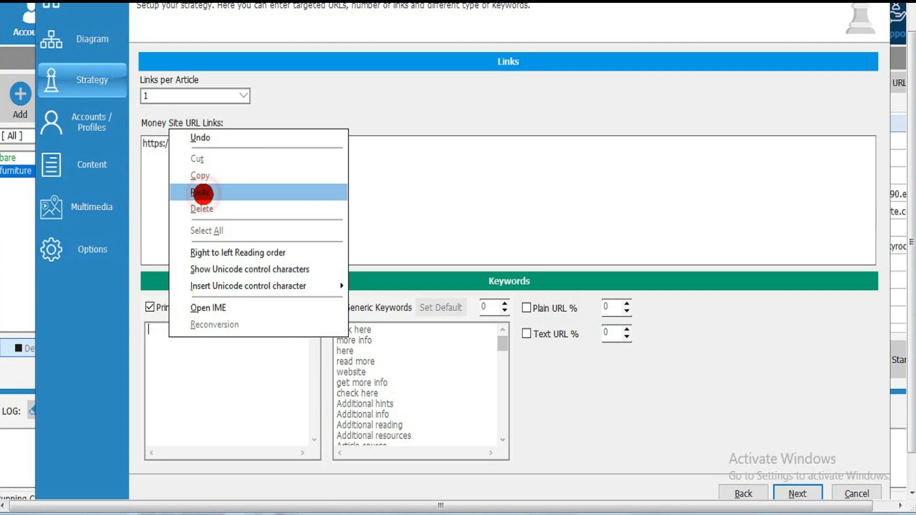
left_click(203, 192)
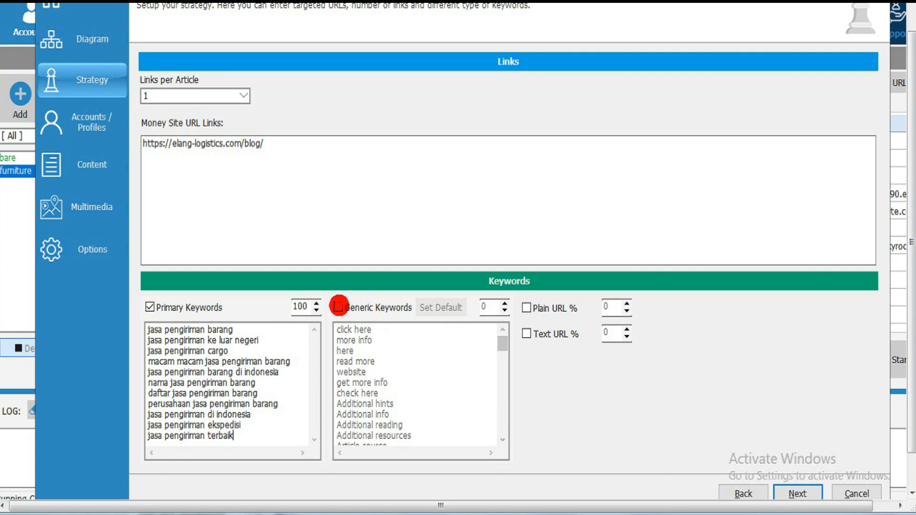
left_click(339, 307)
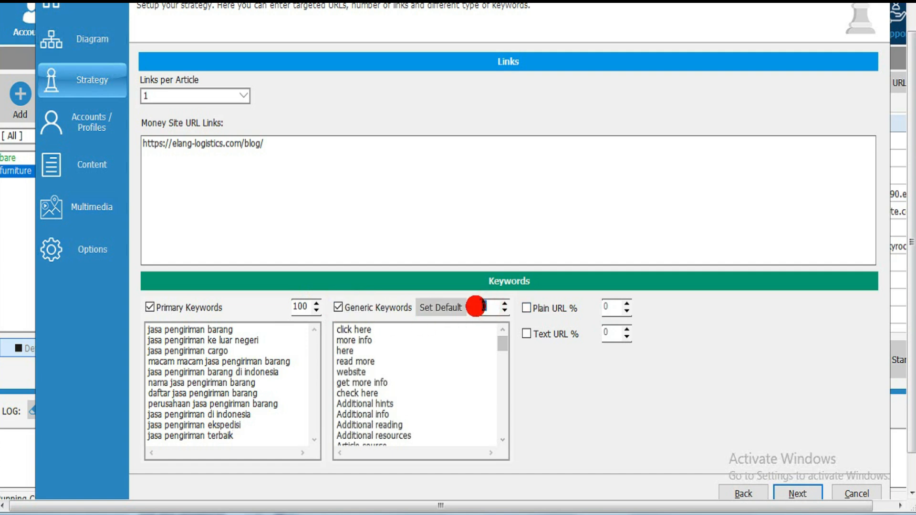
type("80")
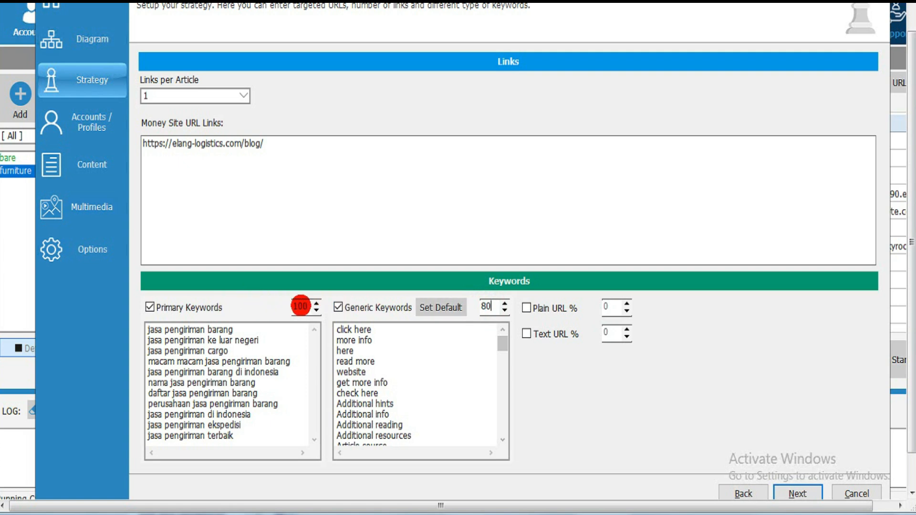
double_click(305, 309)
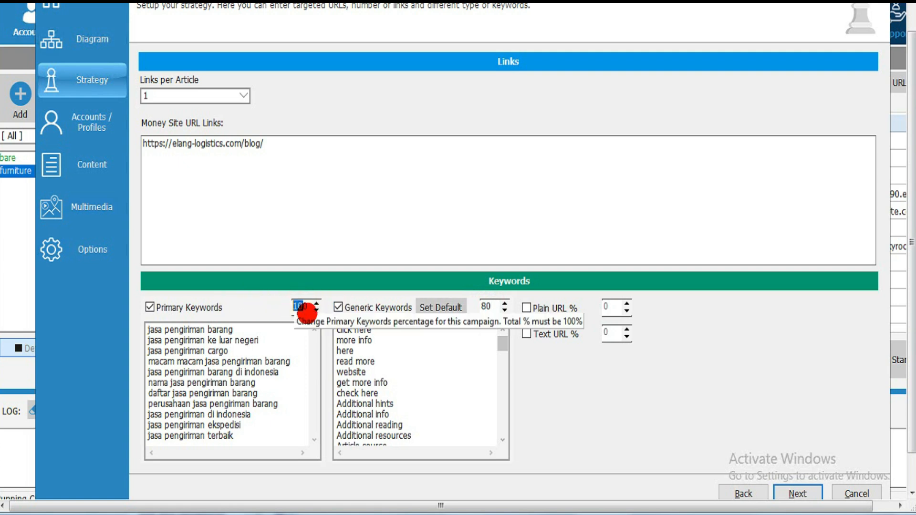
type("20")
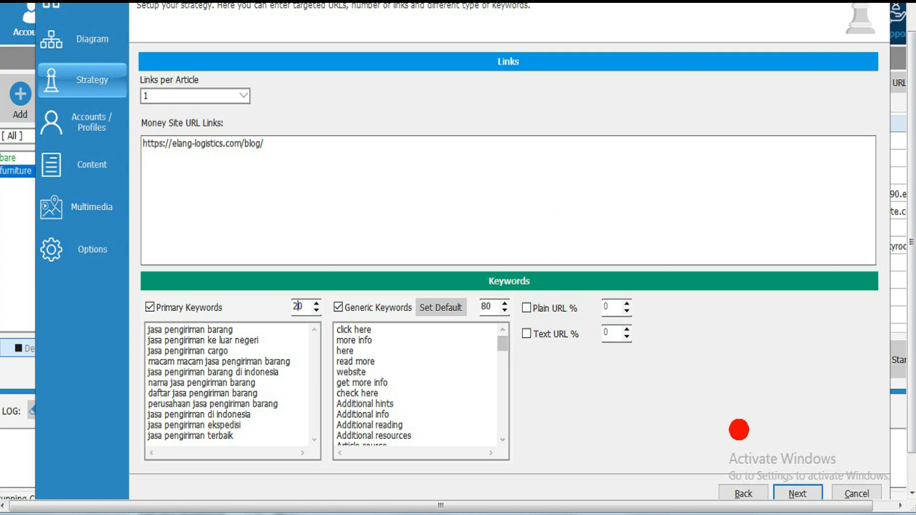
Step: Accept the strategy, keep the uncategorized account folder and default profile, and proceed to the Content settings
left_click(795, 495)
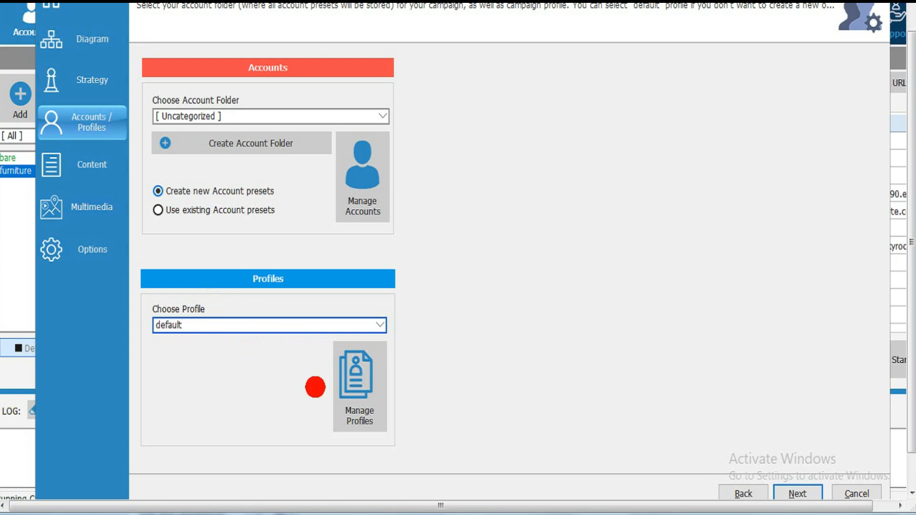
left_click(794, 492)
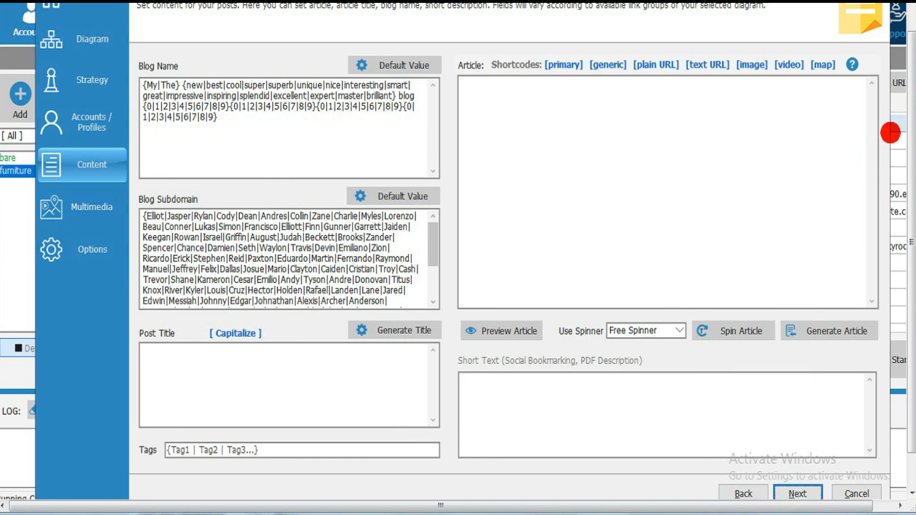
left_click_drag(911, 153, 911, 124)
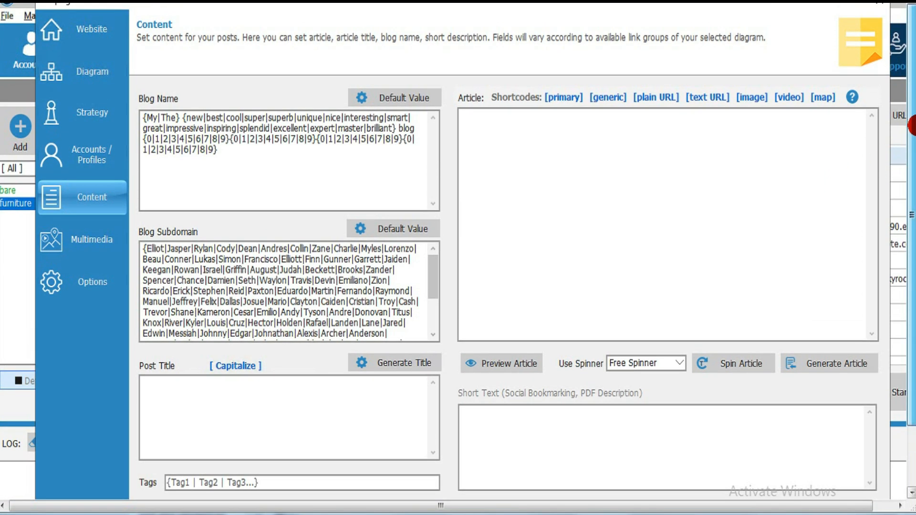
left_click_drag(912, 125, 913, 130)
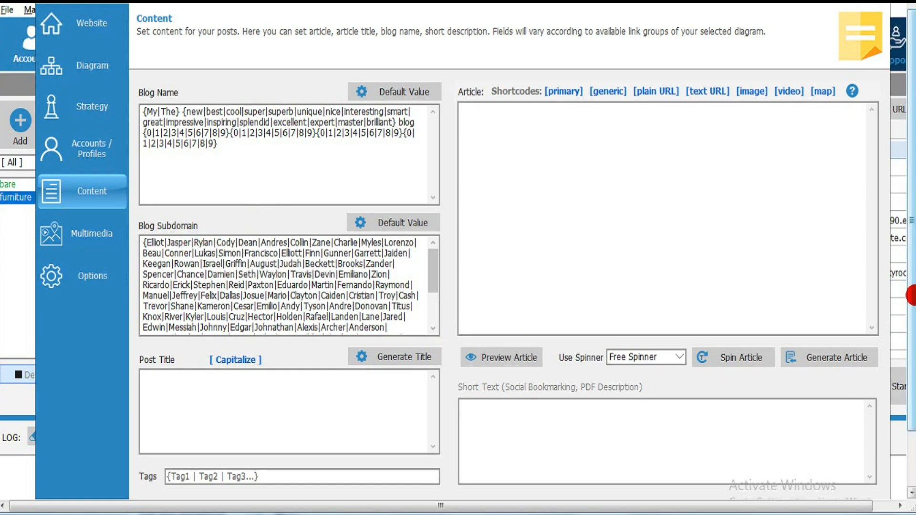
scroll(597, 181, "down", 1)
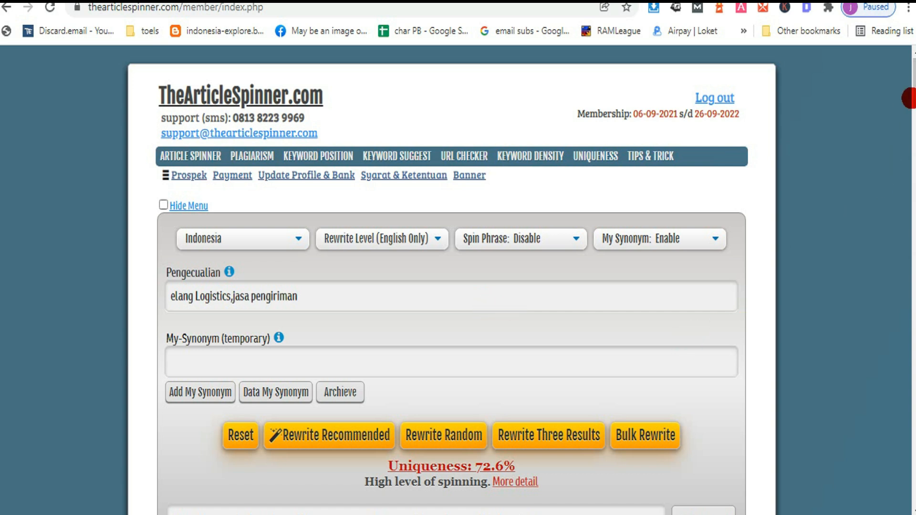
Step: Switch to TheArticleSpinner.com in the browser and copy the spintax version of the rewritten jasa pengiriman article
scroll(912, 93, "down", 1)
scroll(912, 93, "down", 12)
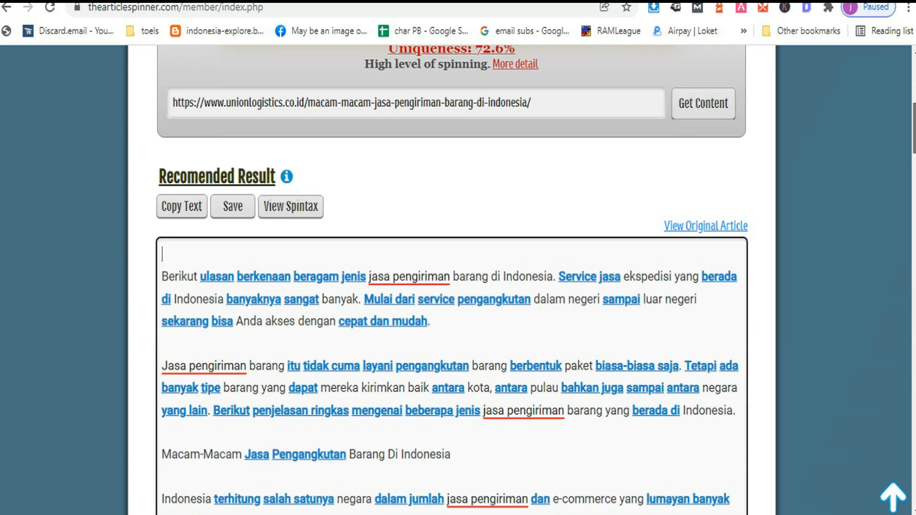
scroll(451, 282, "down", 15)
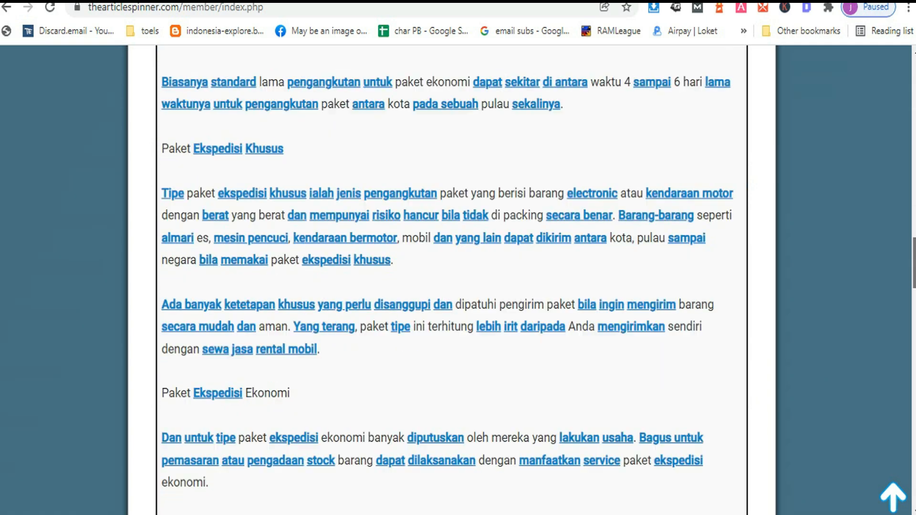
scroll(609, 351, "down", 10)
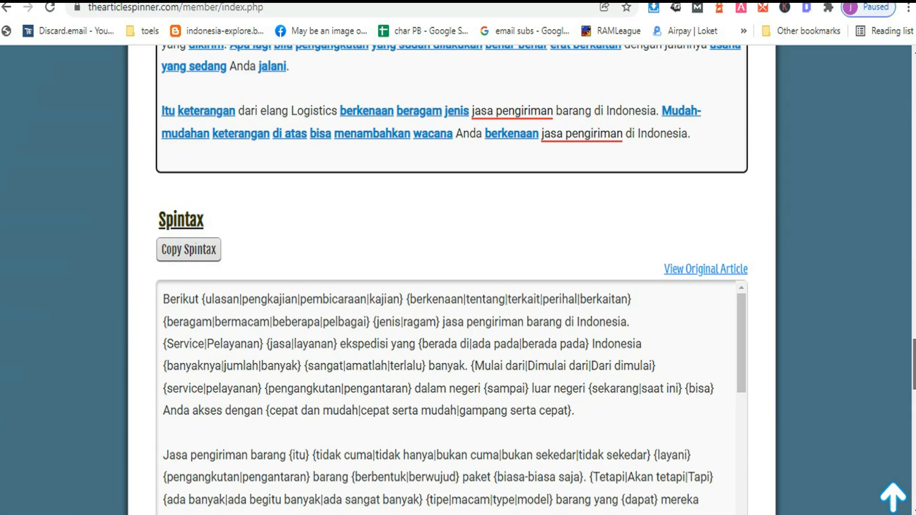
left_click(196, 250)
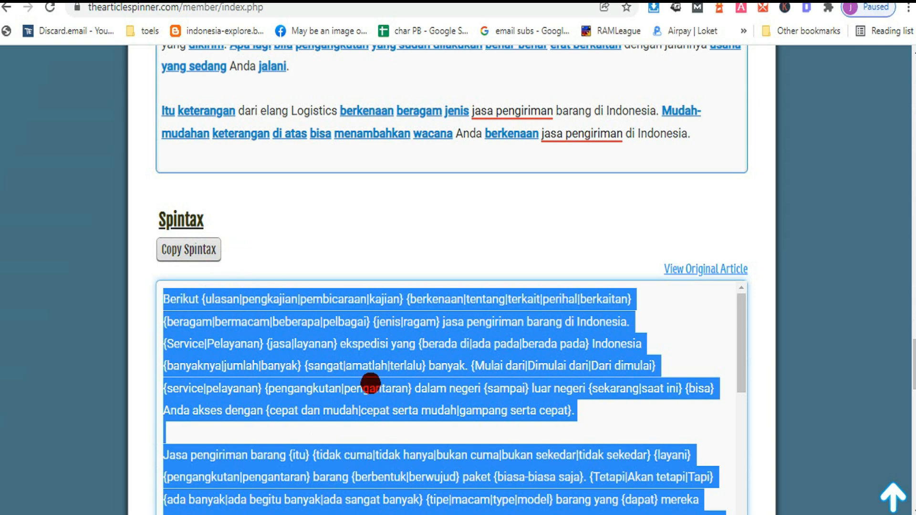
left_click(357, 420)
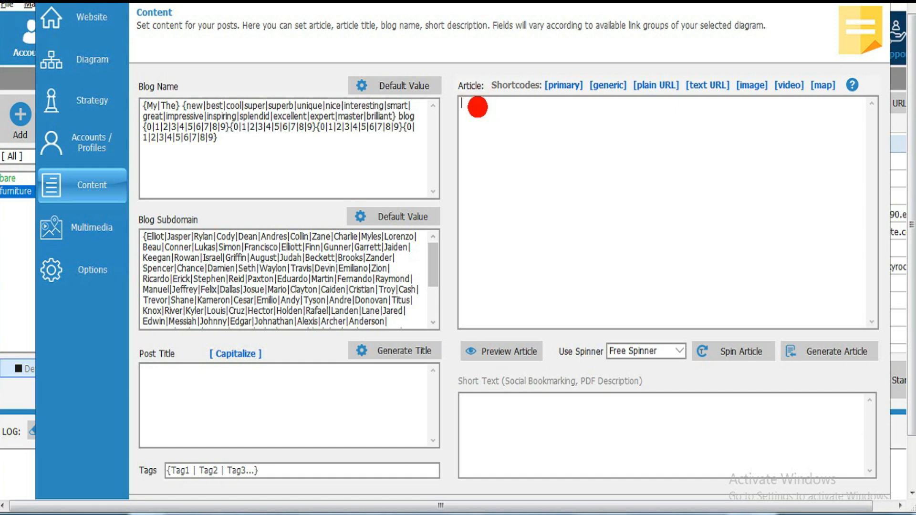
Step: Back in SEO Autopilot, generate the spun post titles and paste the copied spintax as the Article content
left_click(463, 315)
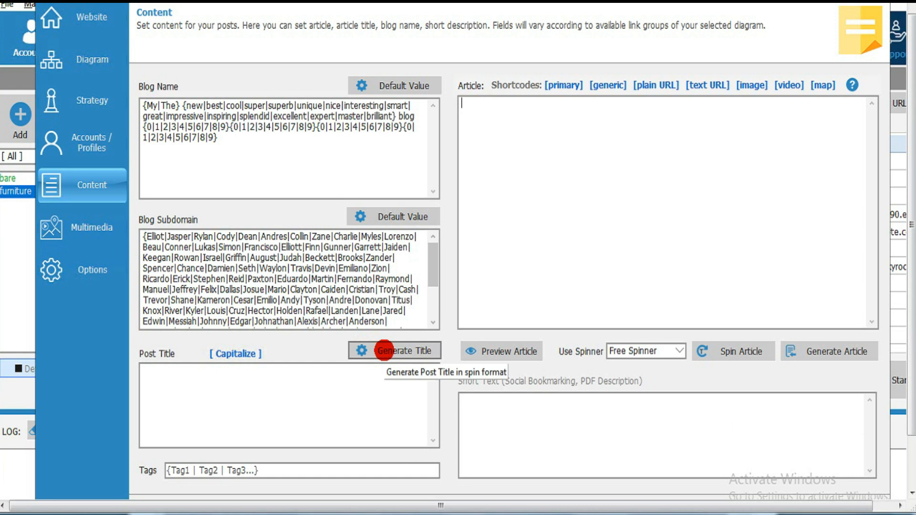
left_click(395, 353)
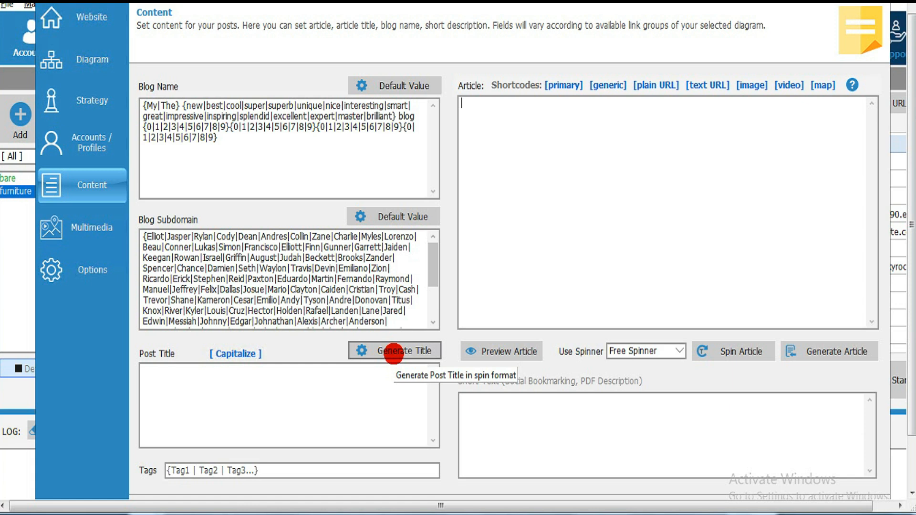
left_click(394, 353)
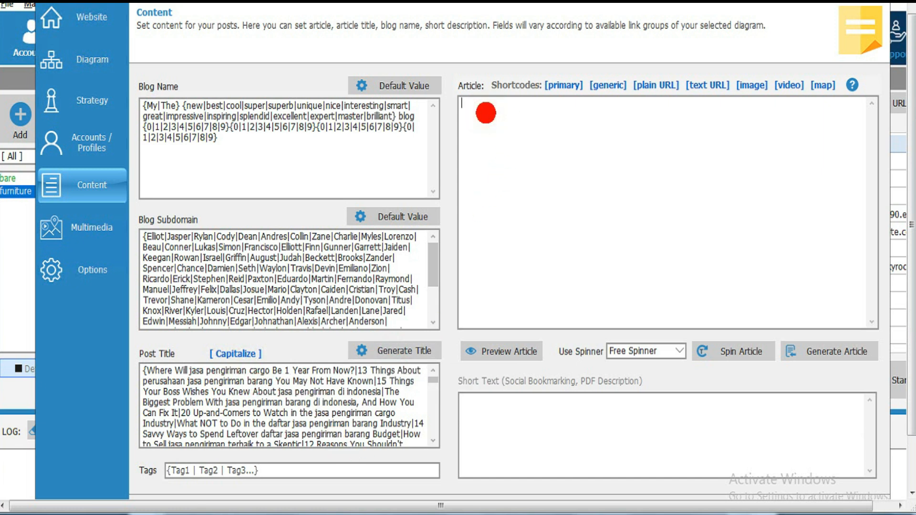
right_click(487, 114)
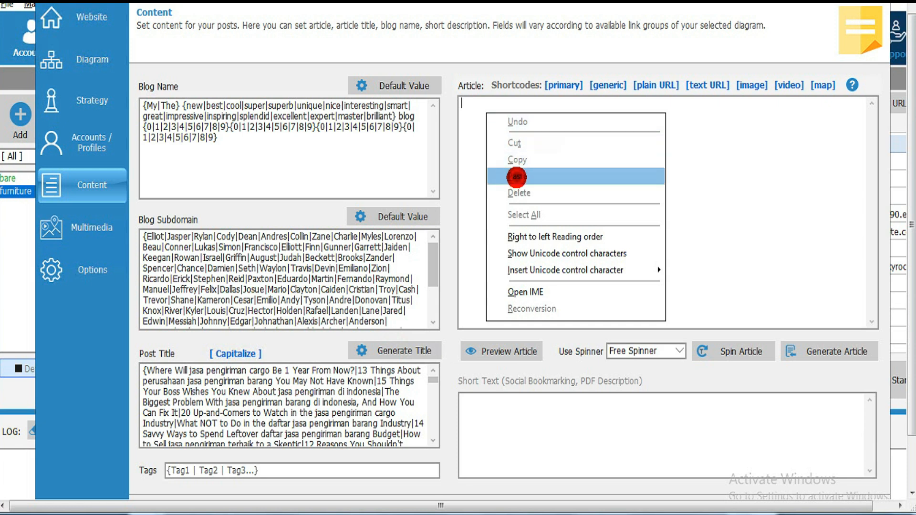
left_click(517, 177)
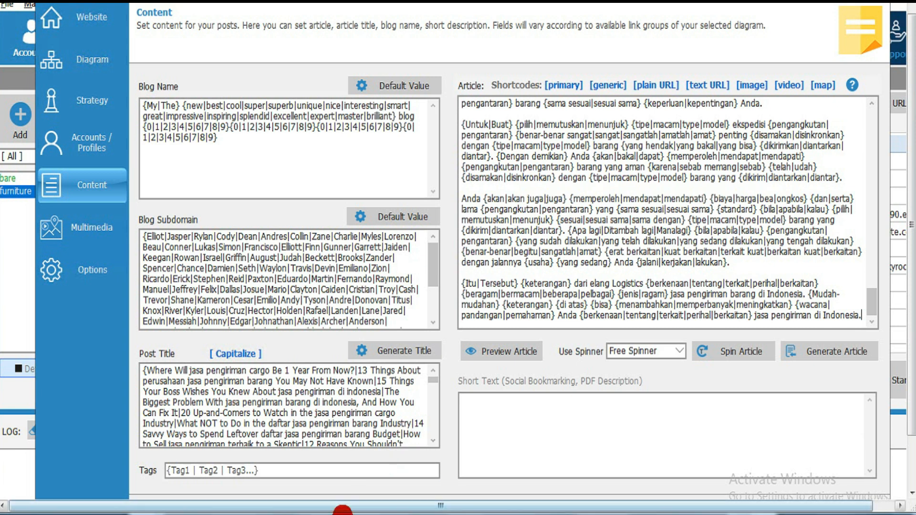
Step: Copy the comma-separated jasa pengiriman keyword list from the browser and paste it into Tags in SEO Autopilot
left_click(223, 463)
left_click(506, 426)
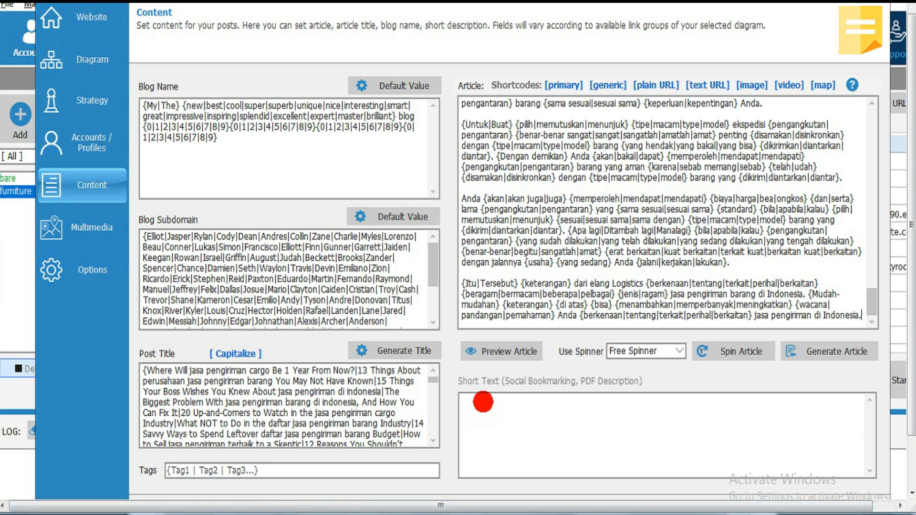
left_click(332, 468)
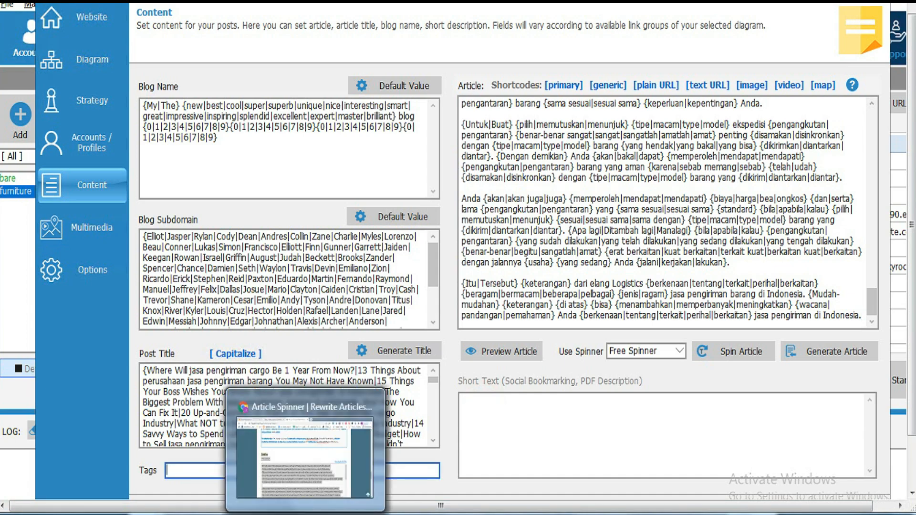
left_click(330, 429)
left_click(424, 352)
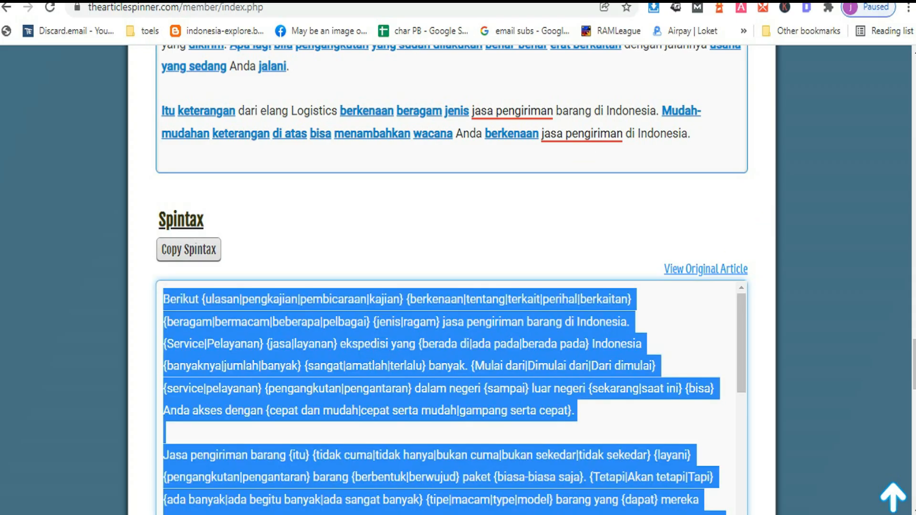
key("ctrl+Tab")
left_click(463, 231)
left_click(342, 508)
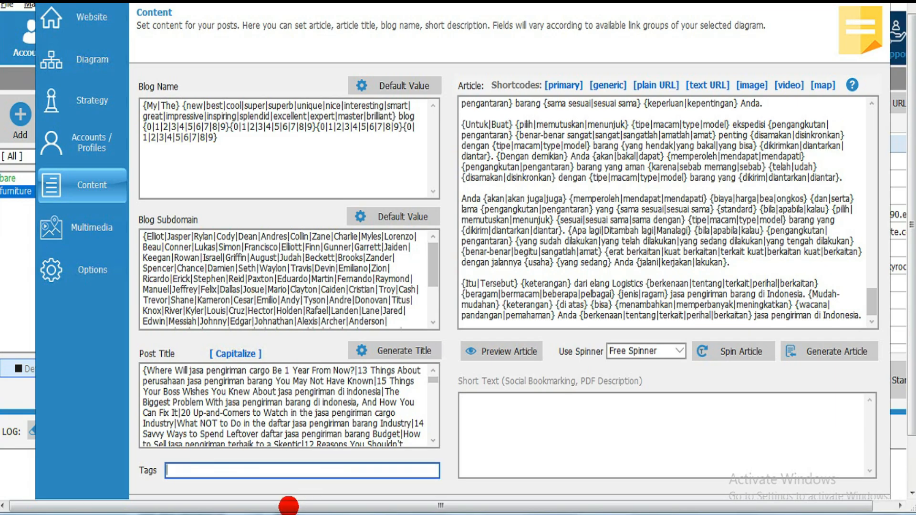
right_click(189, 471)
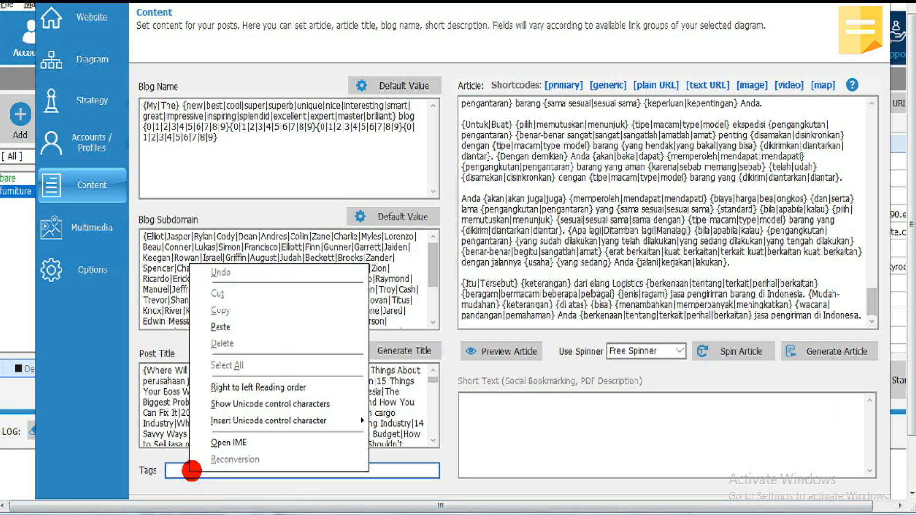
left_click(222, 327)
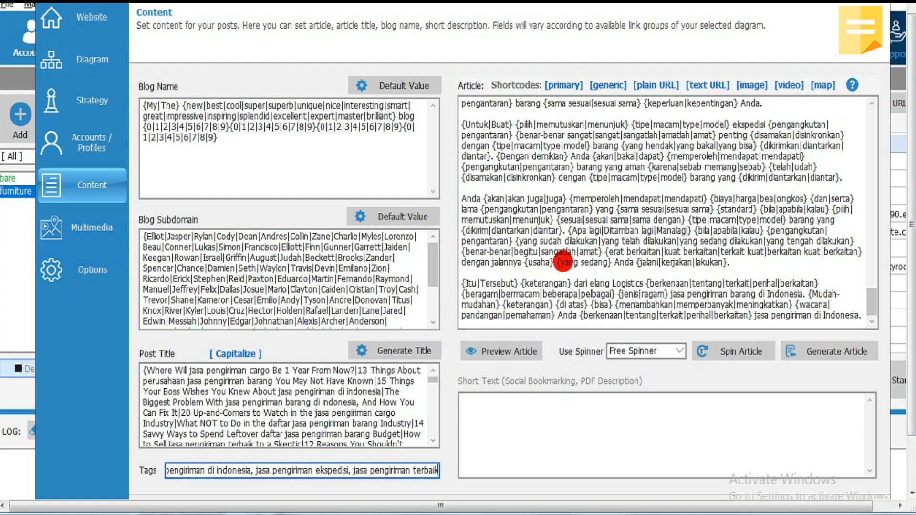
Step: Preview the spun article, close the preview, and proceed to the Multimedia settings
left_click(511, 352)
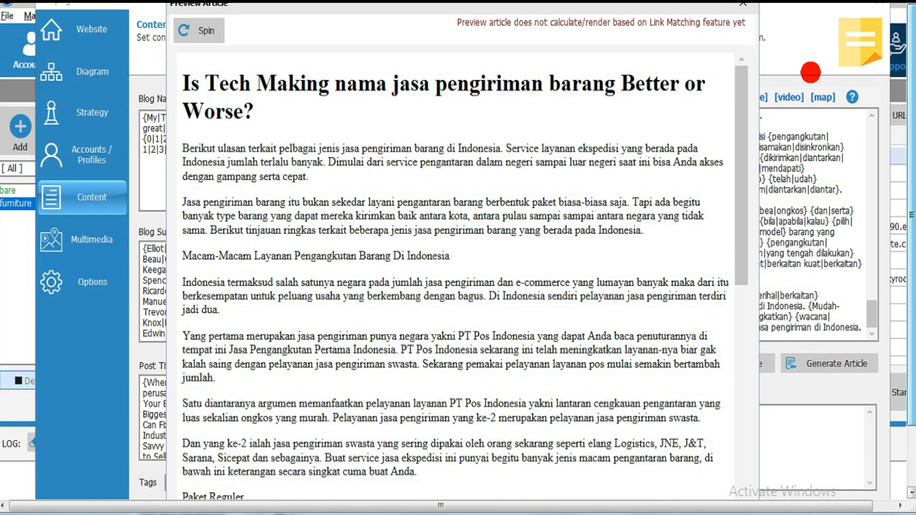
left_click(743, 7)
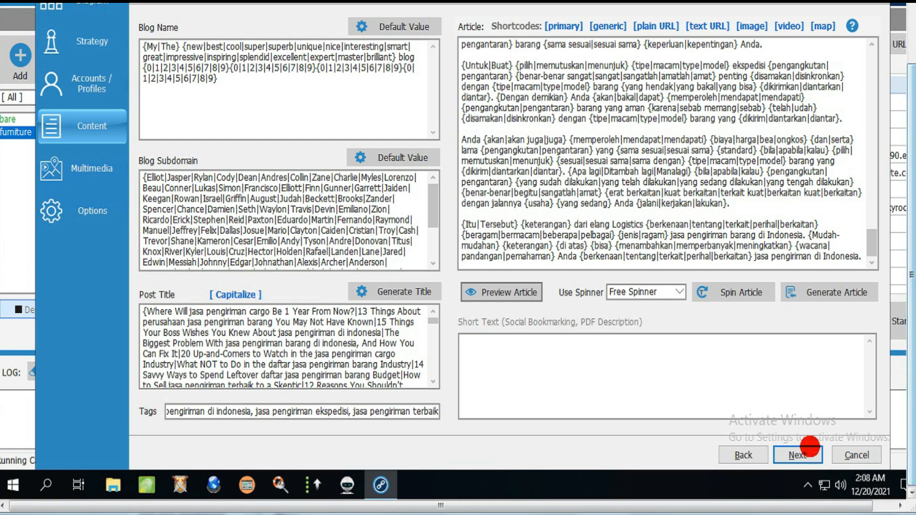
left_click(808, 451)
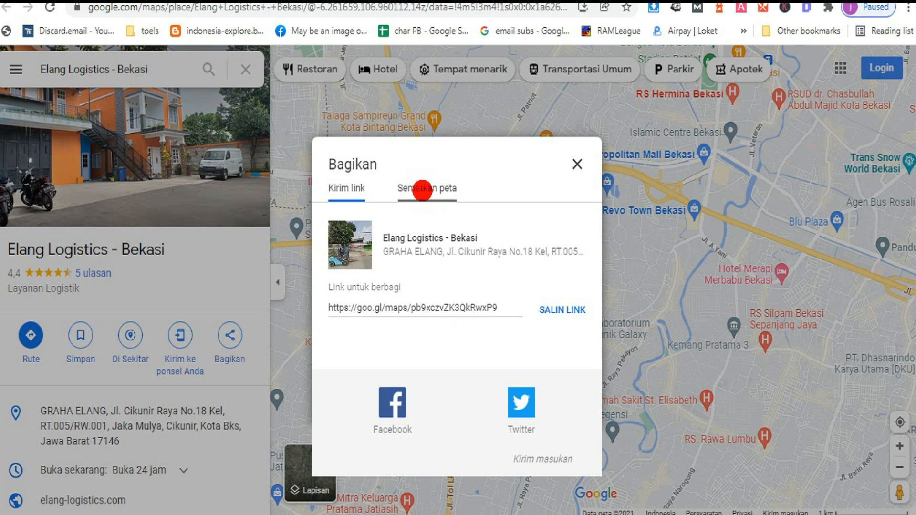
Step: Copy the embed HTML of the Elang Logistics - Bekasi map from Google Maps and paste it into Google Embed Source URL in SEO Autopilot
left_click(422, 188)
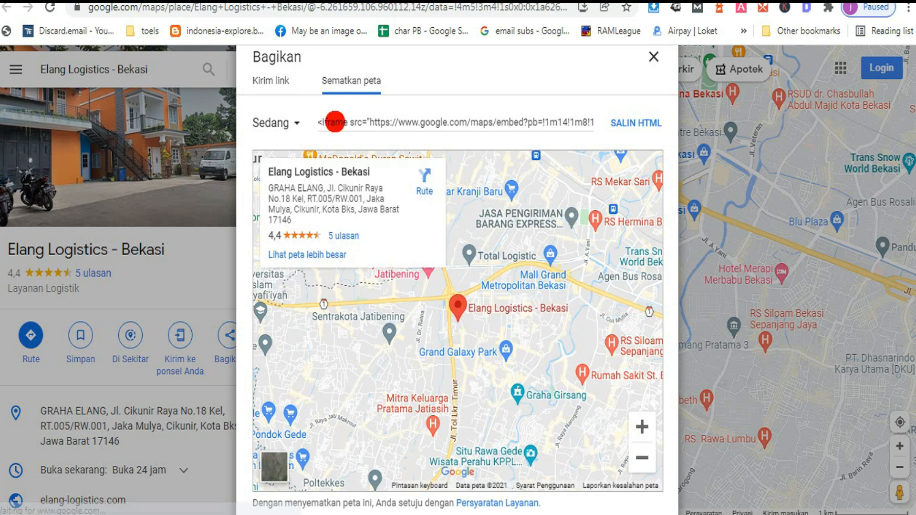
left_click(627, 122)
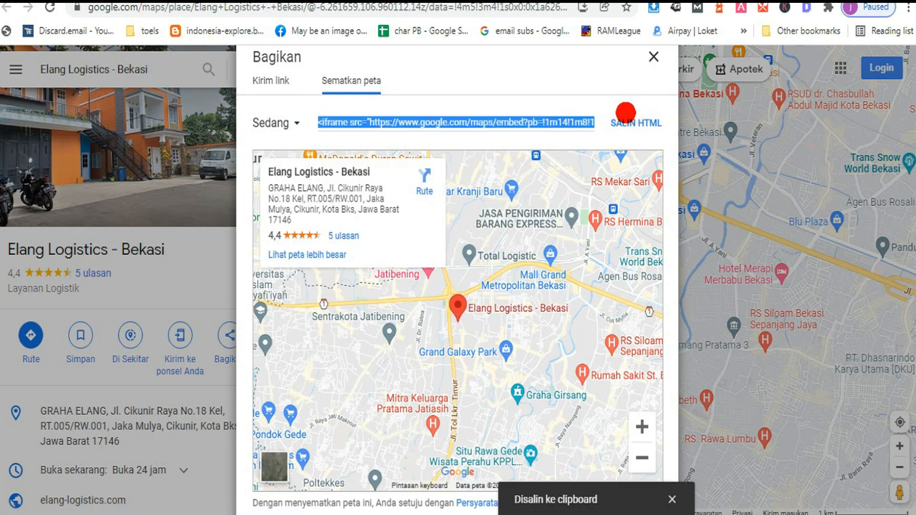
left_click(652, 57)
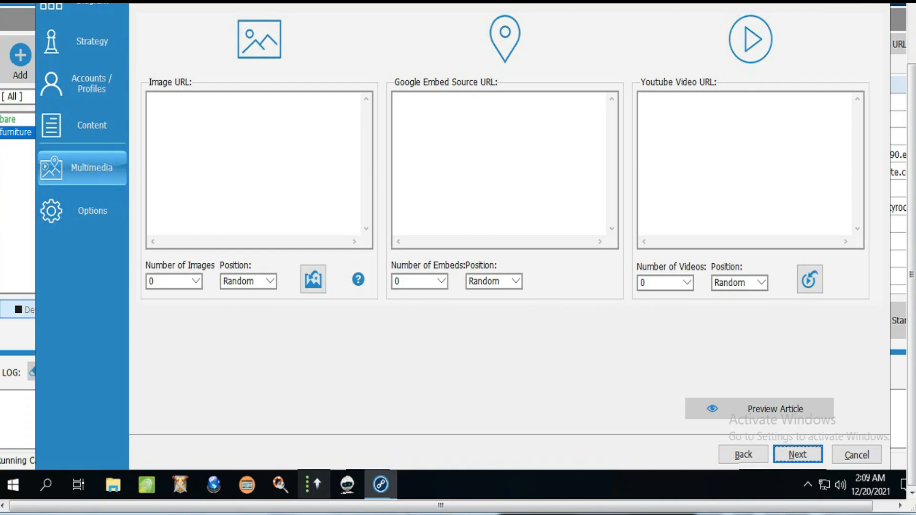
left_click(437, 108)
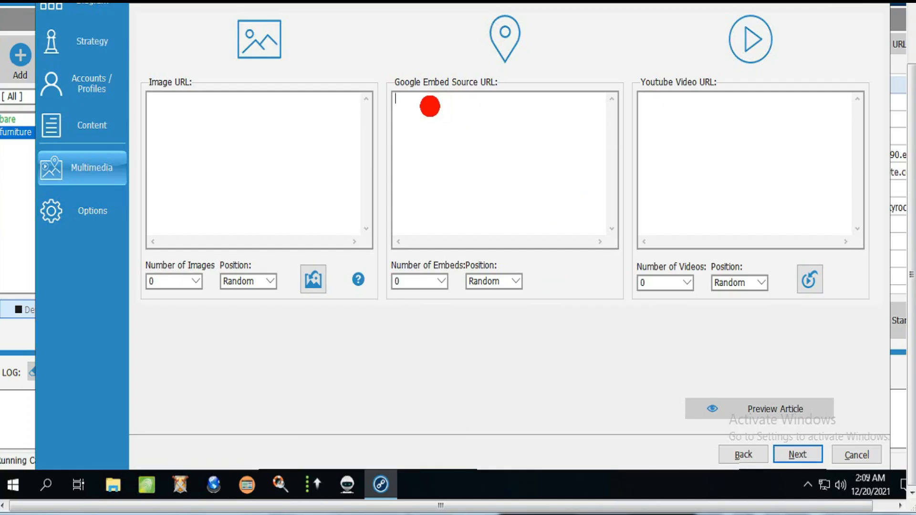
right_click(431, 107)
left_click(463, 170)
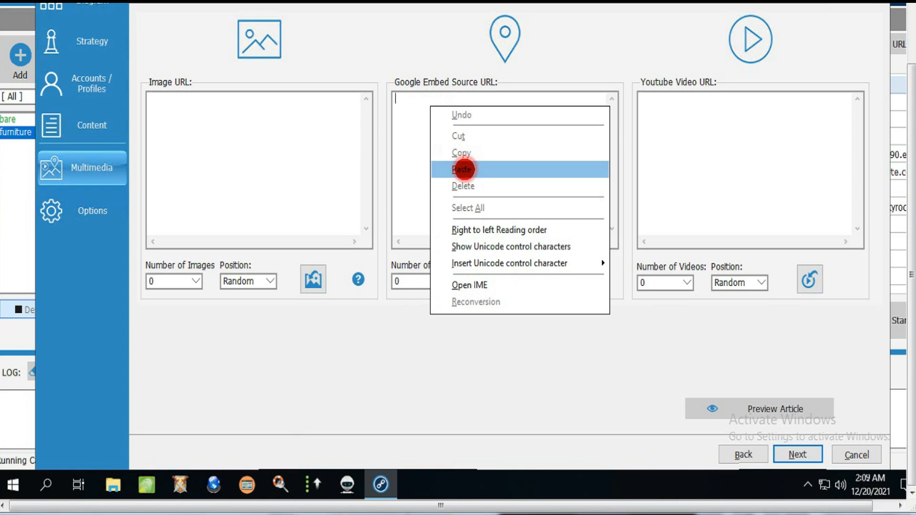
Step: Set the Google map embed to 1 embed, positioned at the End of the article
left_click(521, 281)
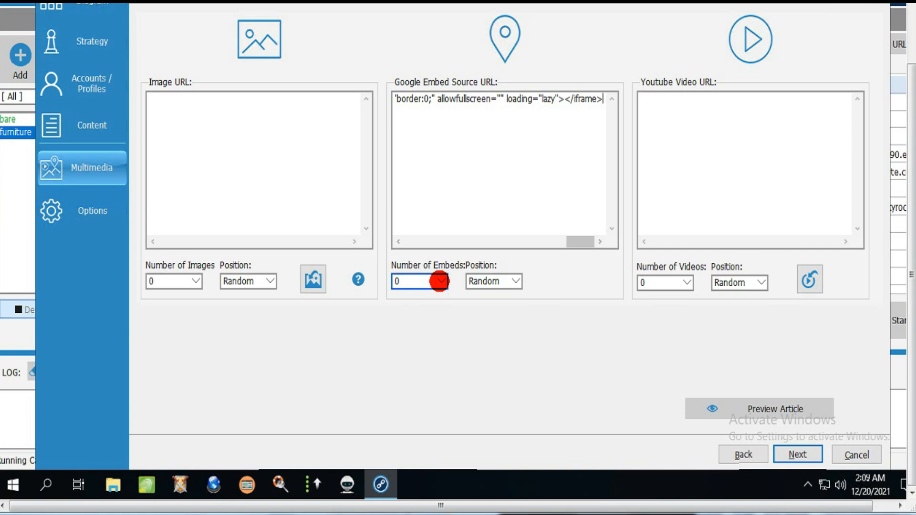
left_click(438, 281)
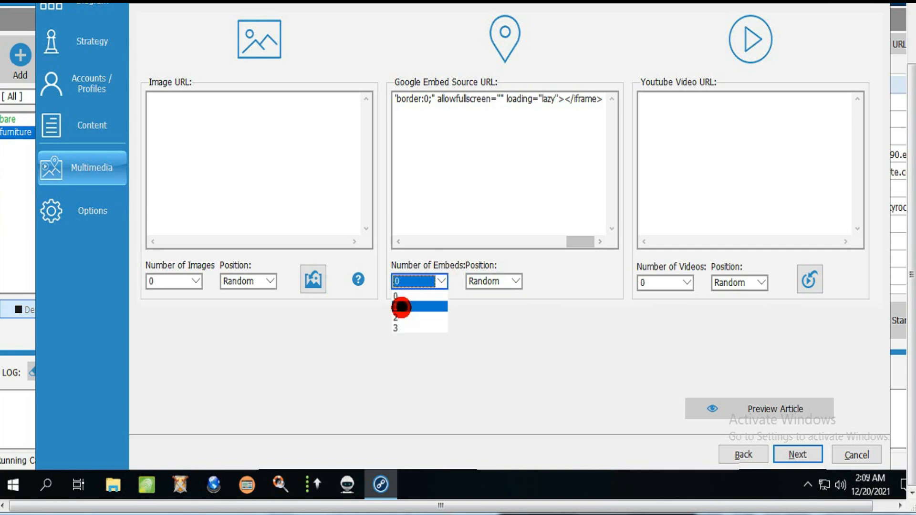
left_click(401, 307)
left_click(513, 279)
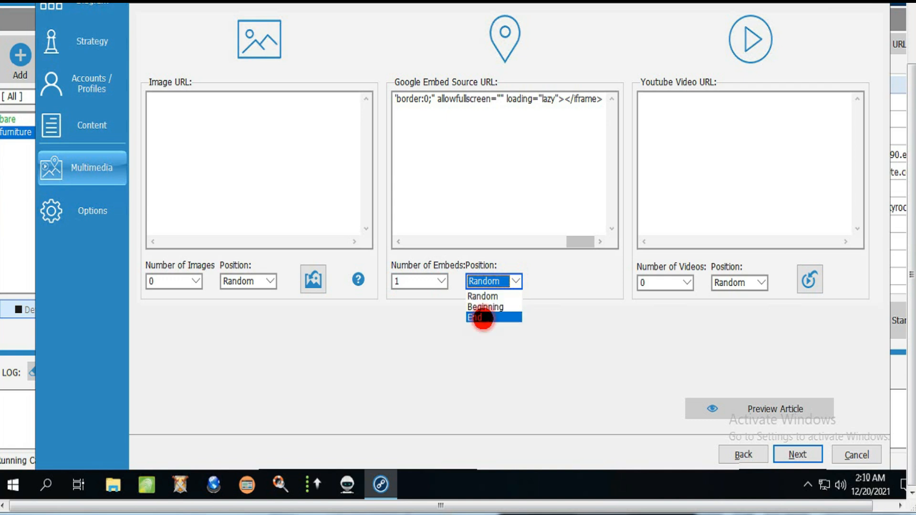
left_click(483, 317)
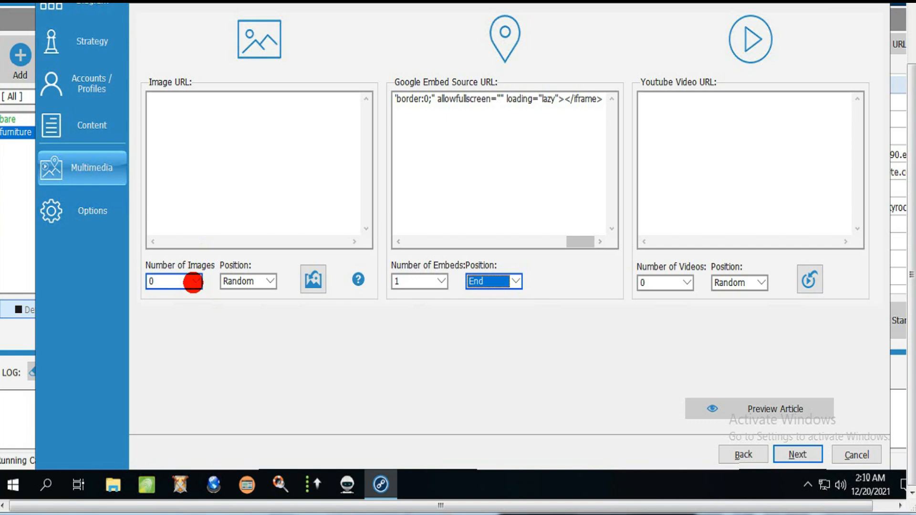
Step: Set the number of images to 1 and scrape 20 images for the keyword logistics into Image URL
left_click(192, 283)
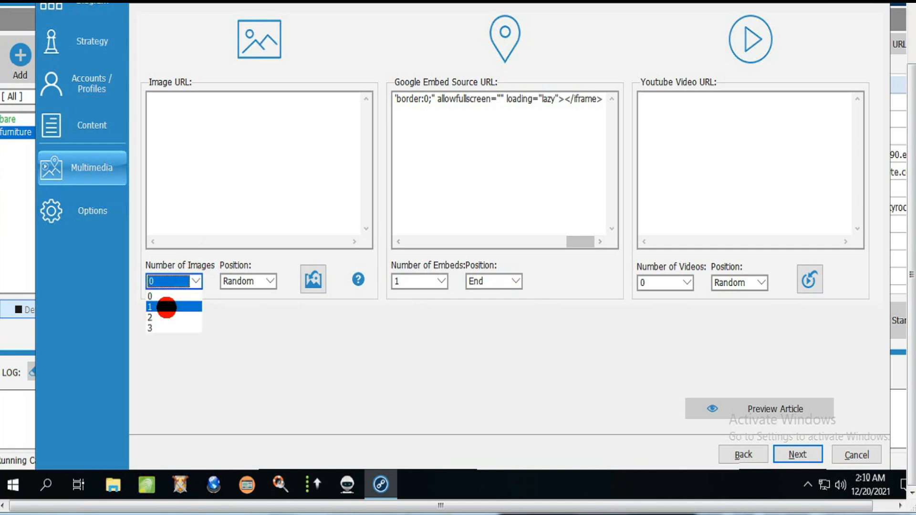
left_click(166, 307)
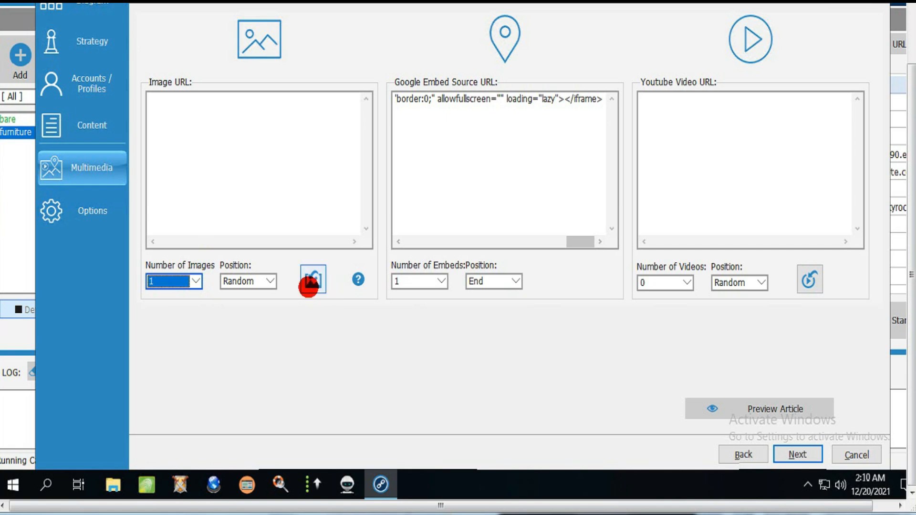
left_click(312, 279)
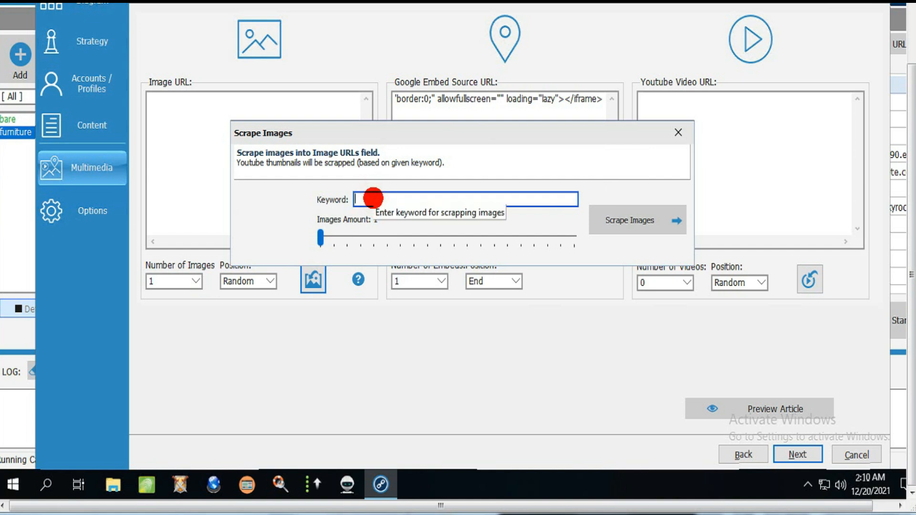
type("logistics")
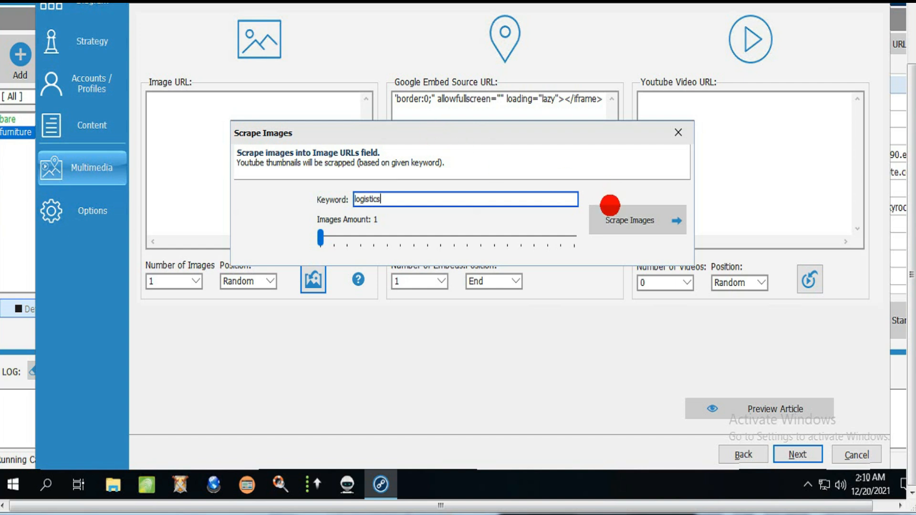
left_click_drag(336, 239, 574, 240)
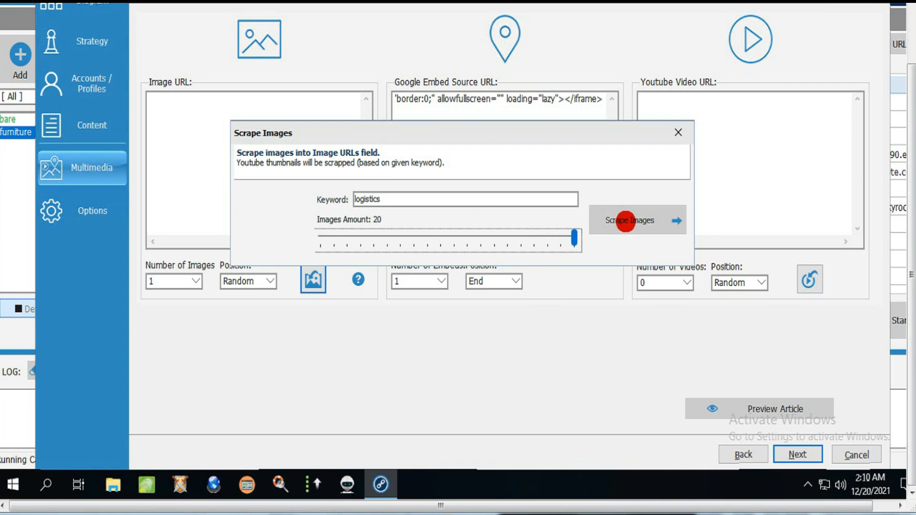
left_click(626, 219)
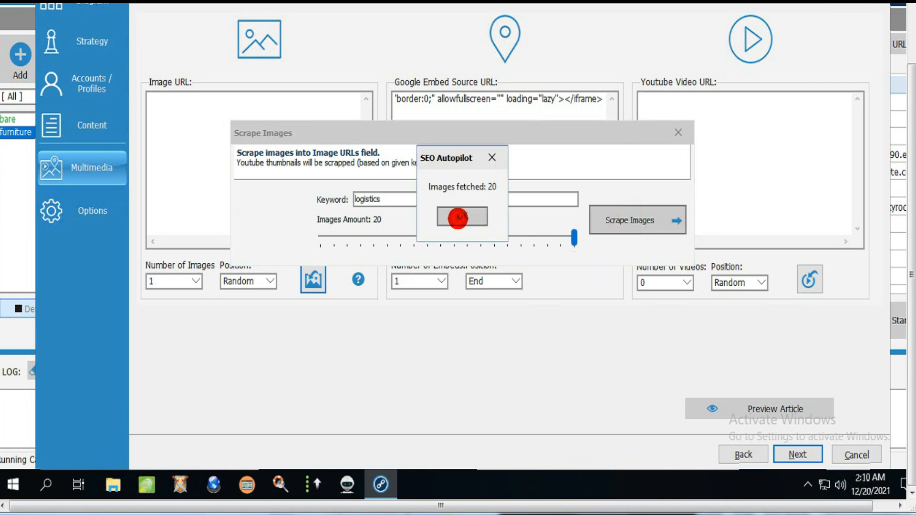
left_click(460, 217)
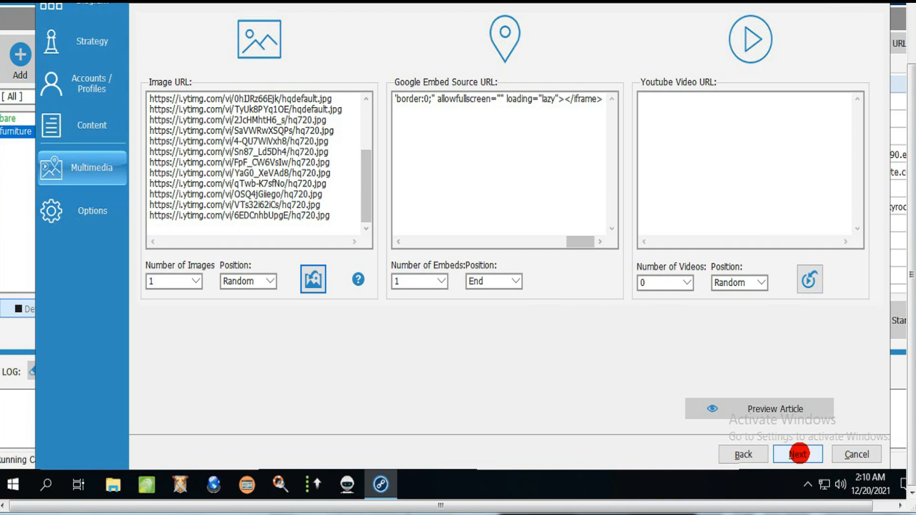
Step: Proceed to the campaign Options and enable Schedule Post for 20/12/2021 02:11 with Instant Post selected
left_click(799, 453)
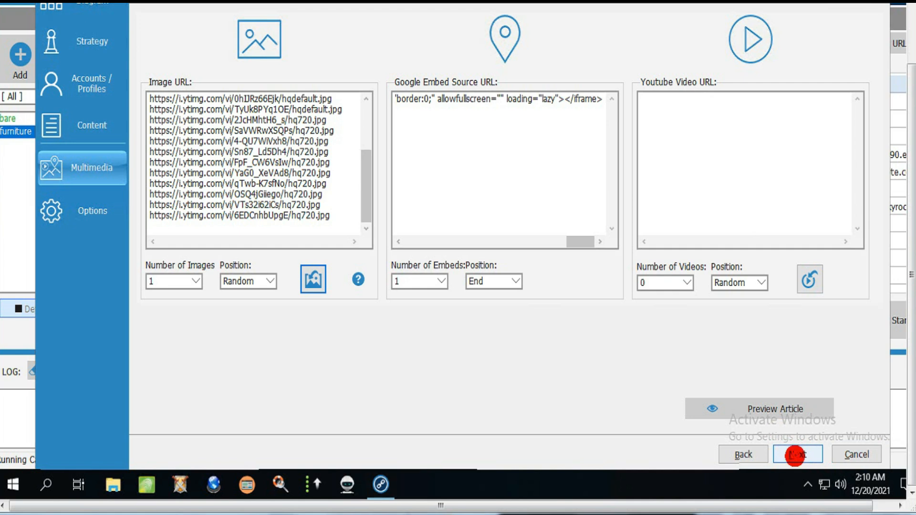
left_click(796, 454)
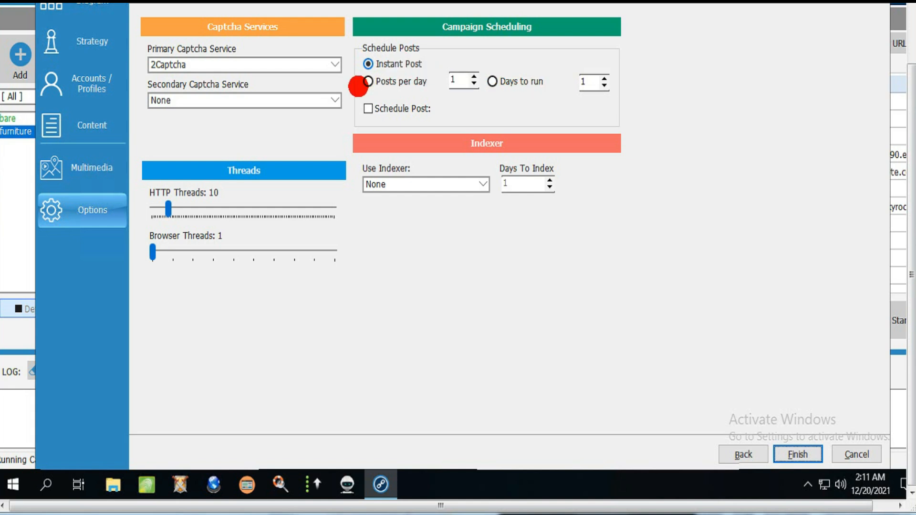
left_click(370, 84)
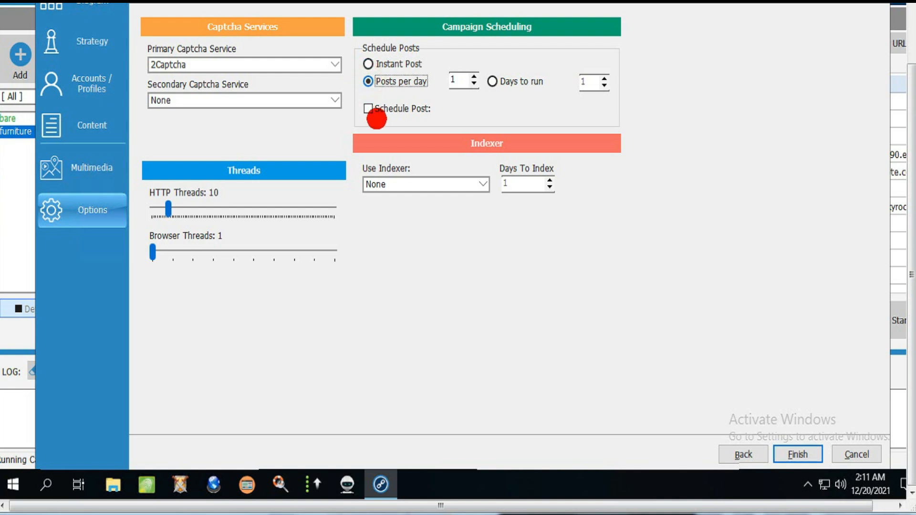
left_click(369, 118)
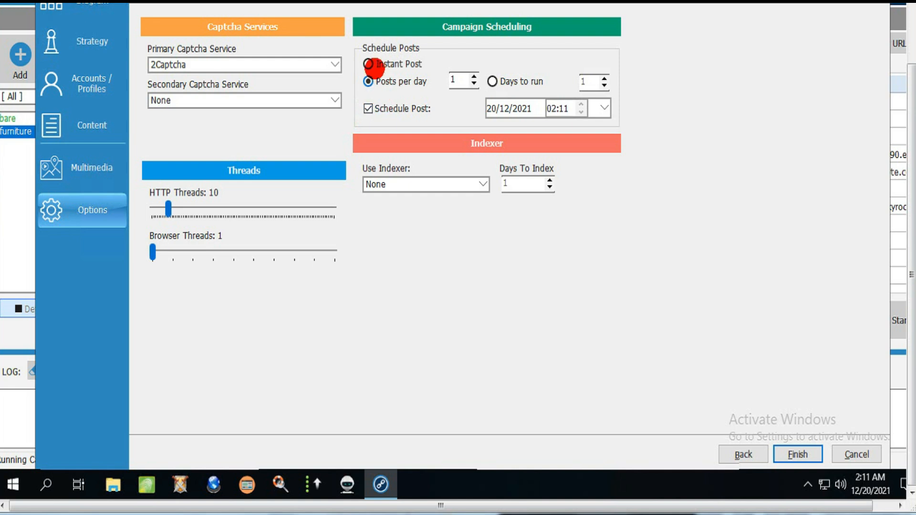
left_click(368, 64)
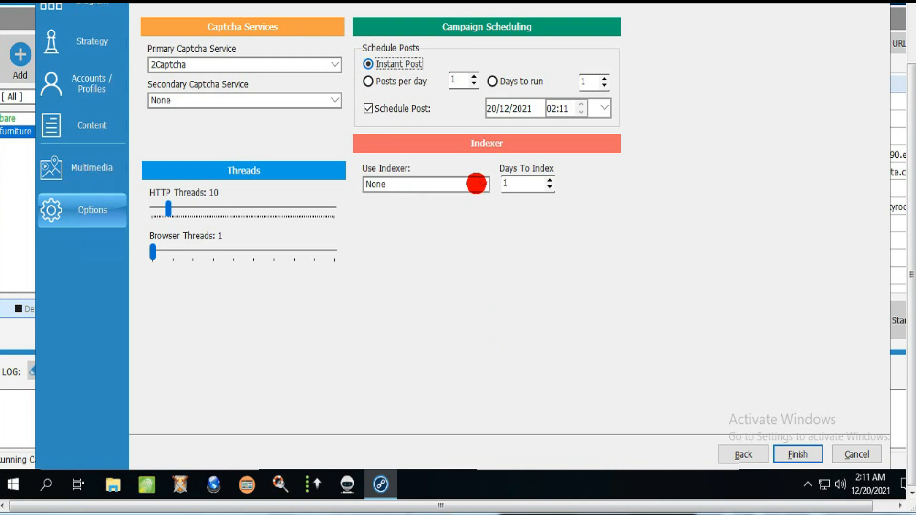
Step: Choose Colinkri as the indexer, then finish and save the campaign
left_click(484, 182)
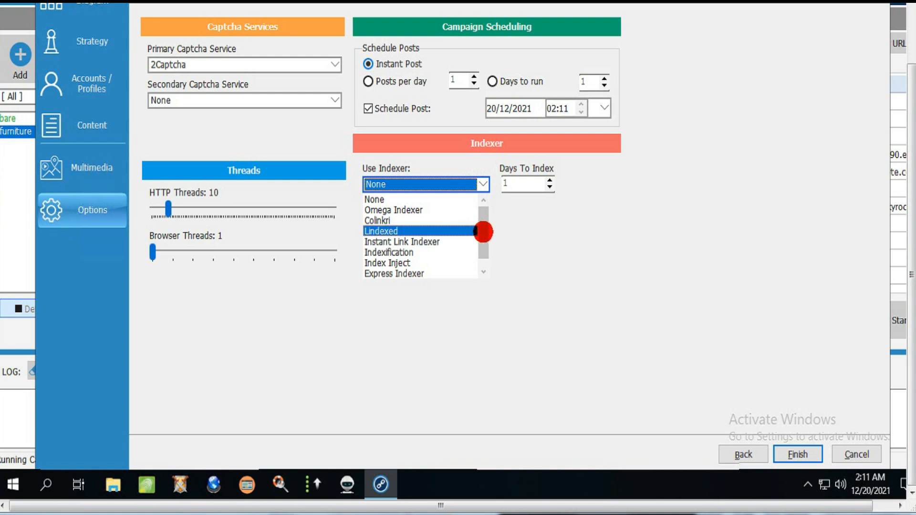
left_click_drag(485, 232, 483, 257)
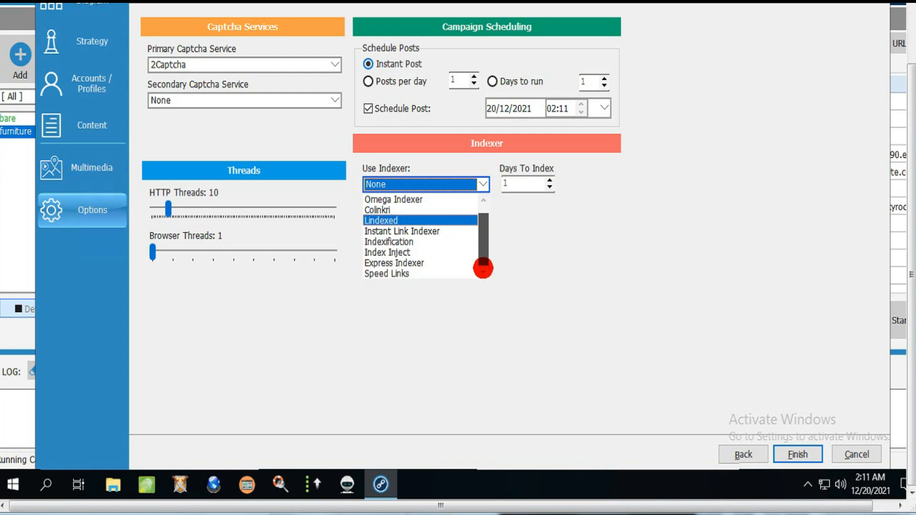
left_click(403, 210)
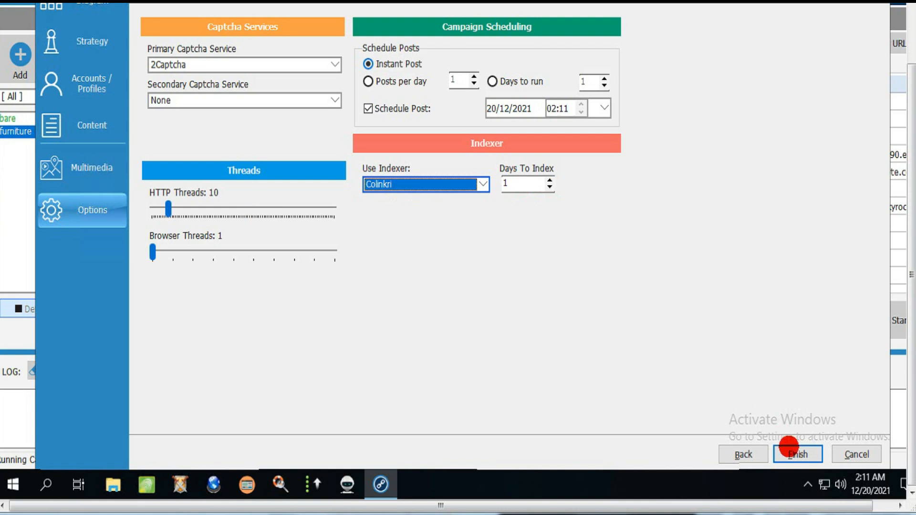
left_click(798, 454)
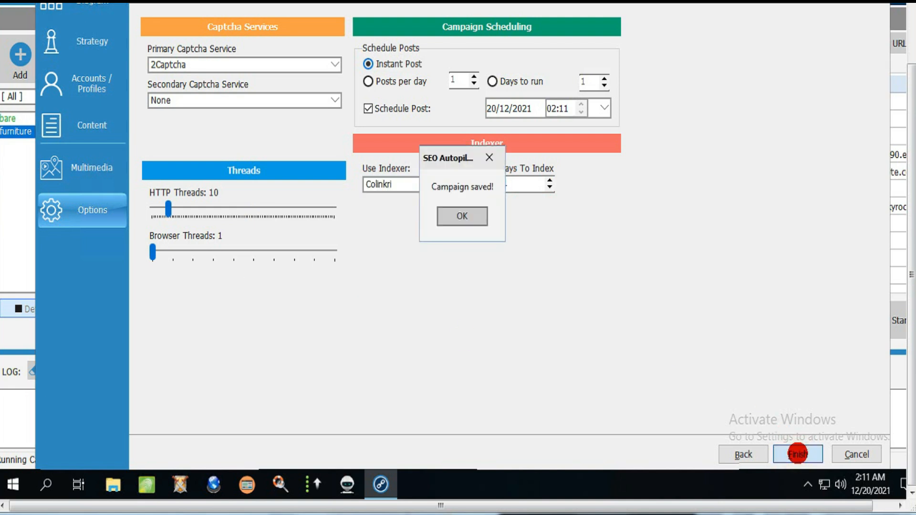
left_click(468, 220)
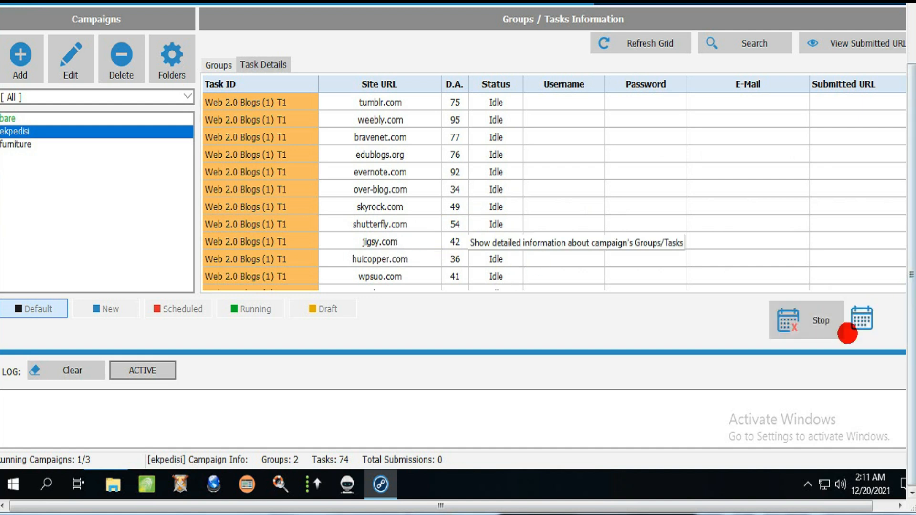
Step: Stop the schedule of the ekpedisi campaign, and view its submitted URLs before closing the list
left_click(797, 322)
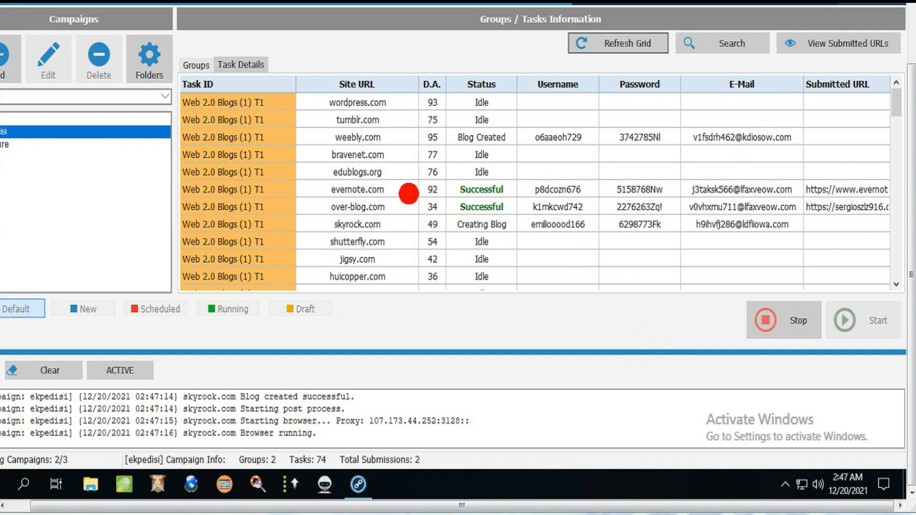
left_click(821, 42)
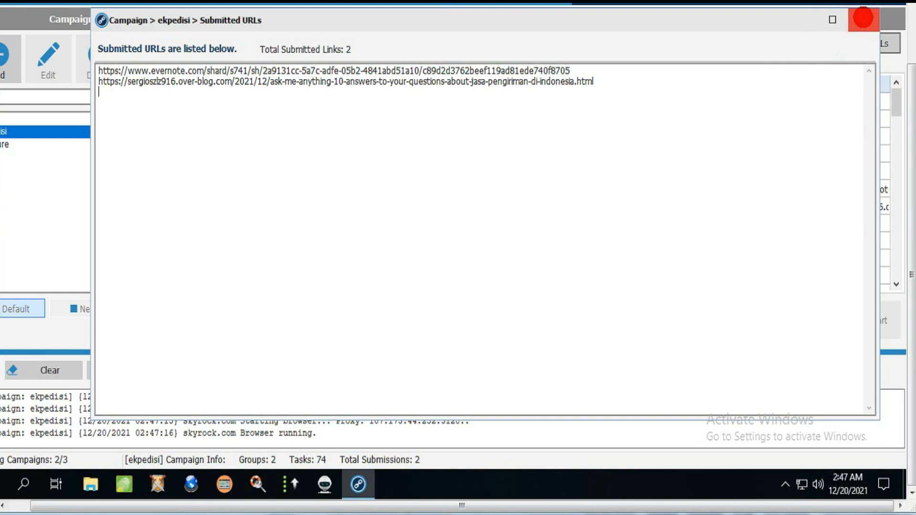
left_click(863, 18)
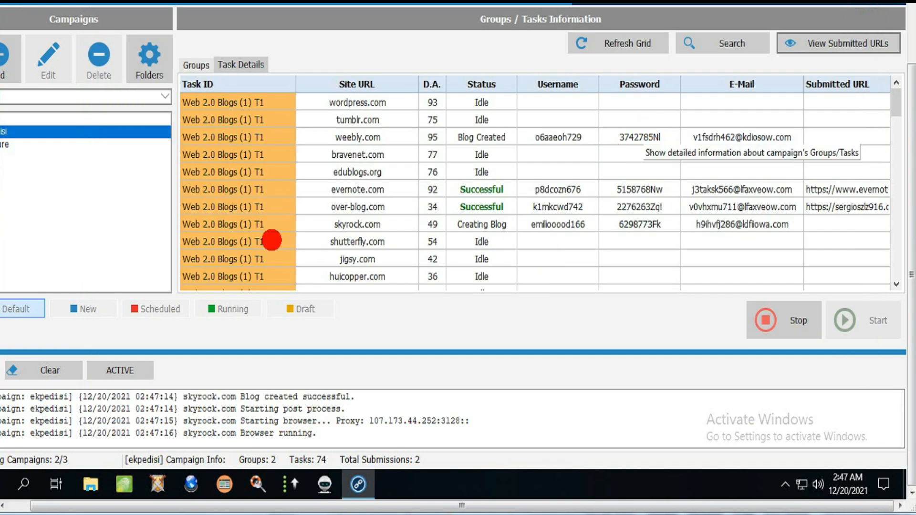